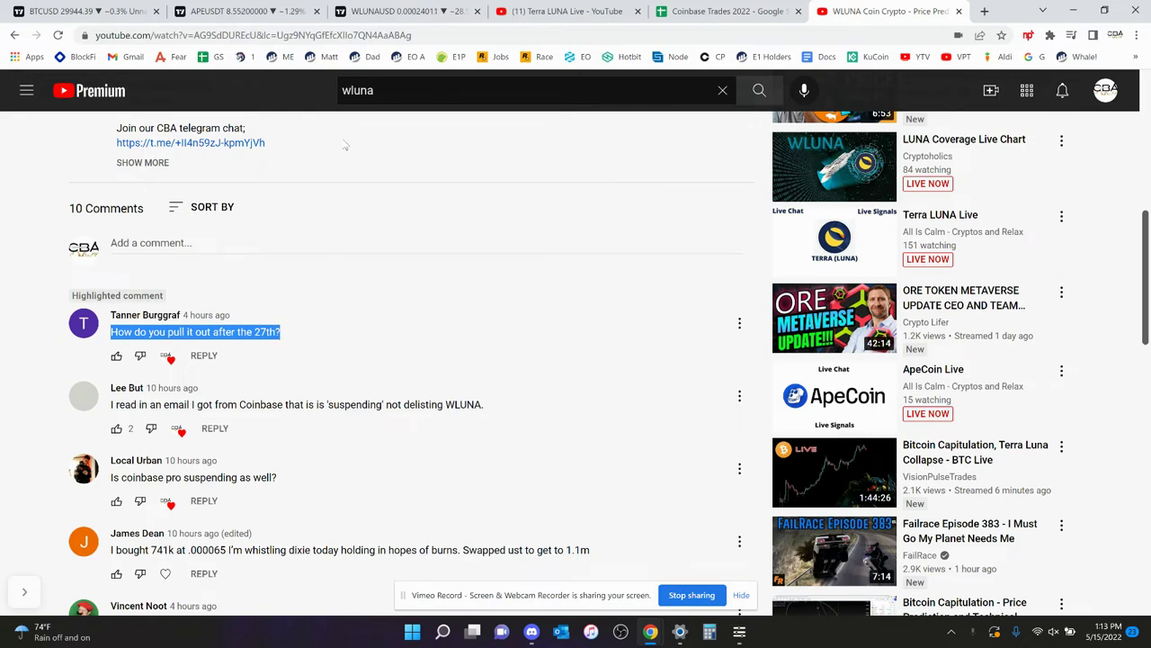
Switch to the WLUNAUSD chart and set its interval to 15 minutes.
{"action": "left_click", "coordinate": [406, 11]}
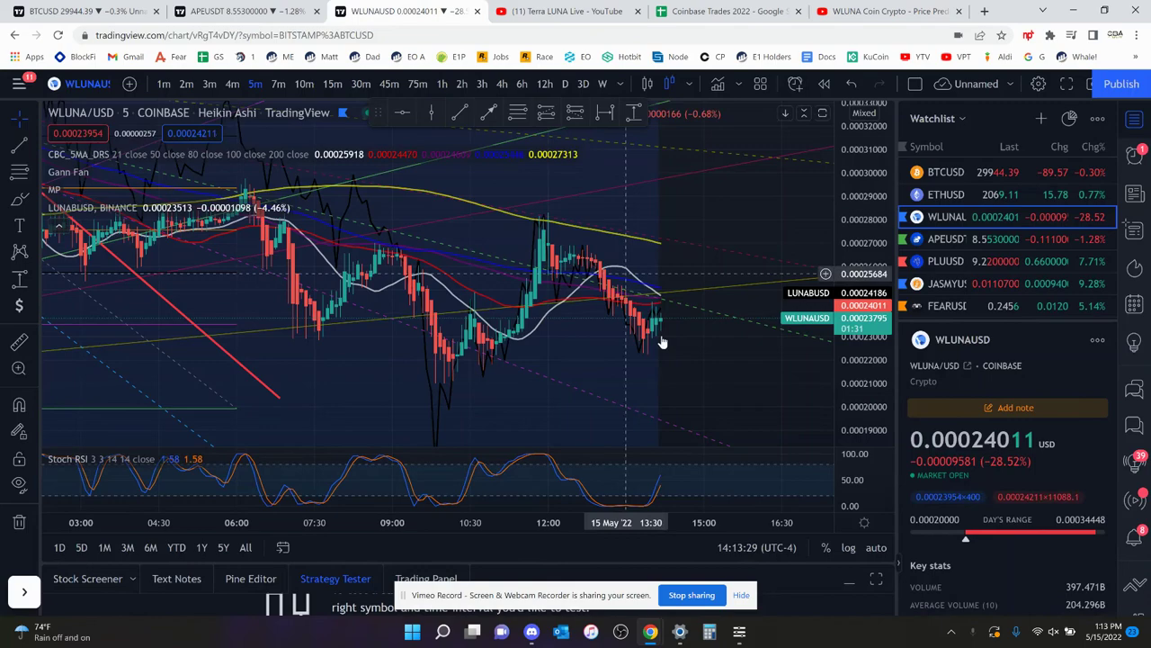
{"action": "left_click_drag", "start_coordinate": [634, 349], "coordinate": [589, 339]}
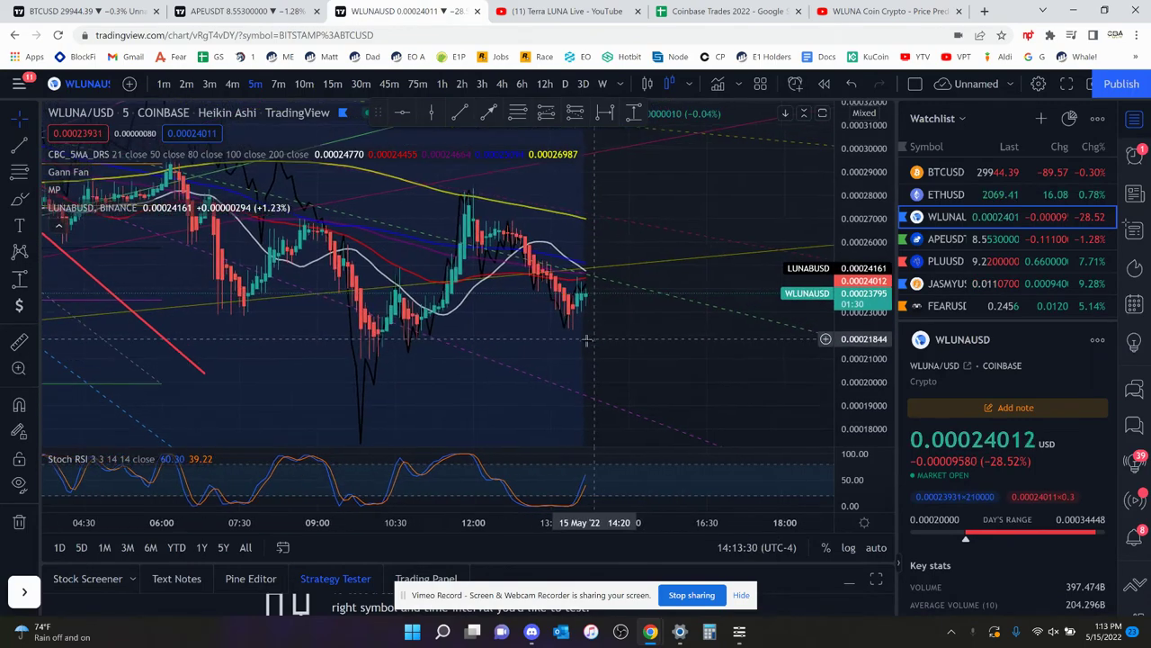
{"action": "left_click", "coordinate": [332, 84]}
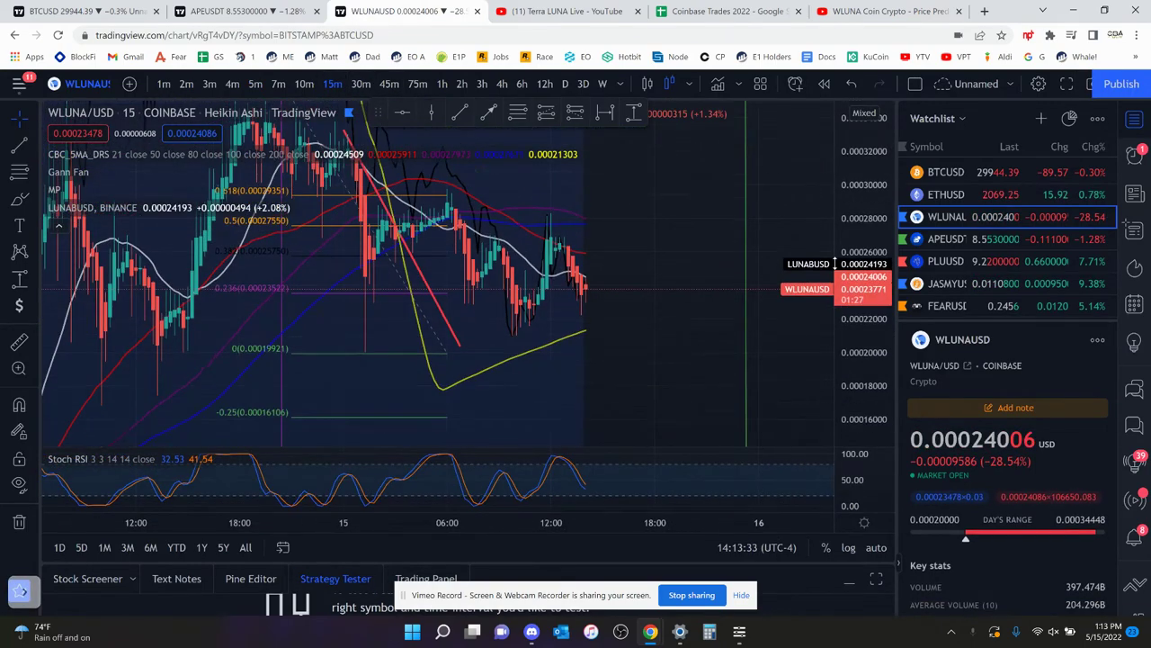
Draw a descending trend line from the 15 May 00:00 high at about 0.00032752 through the lower highs to about 0.00020967.
{"action": "left_click", "coordinate": [20, 144]}
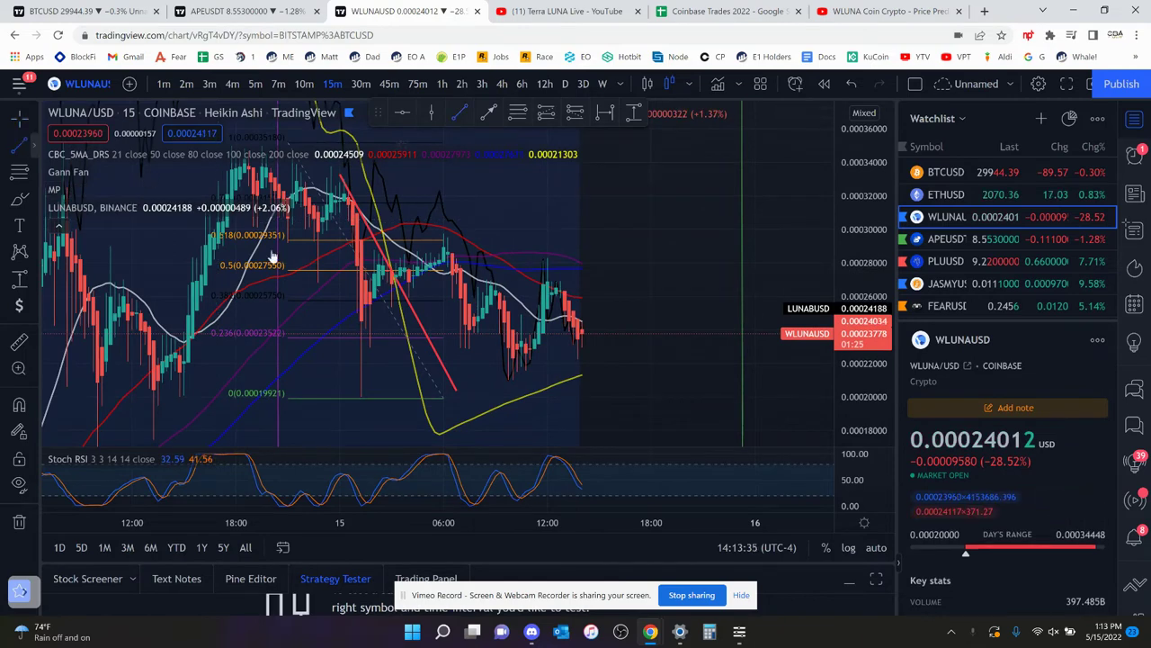
{"action": "left_click", "coordinate": [337, 183]}
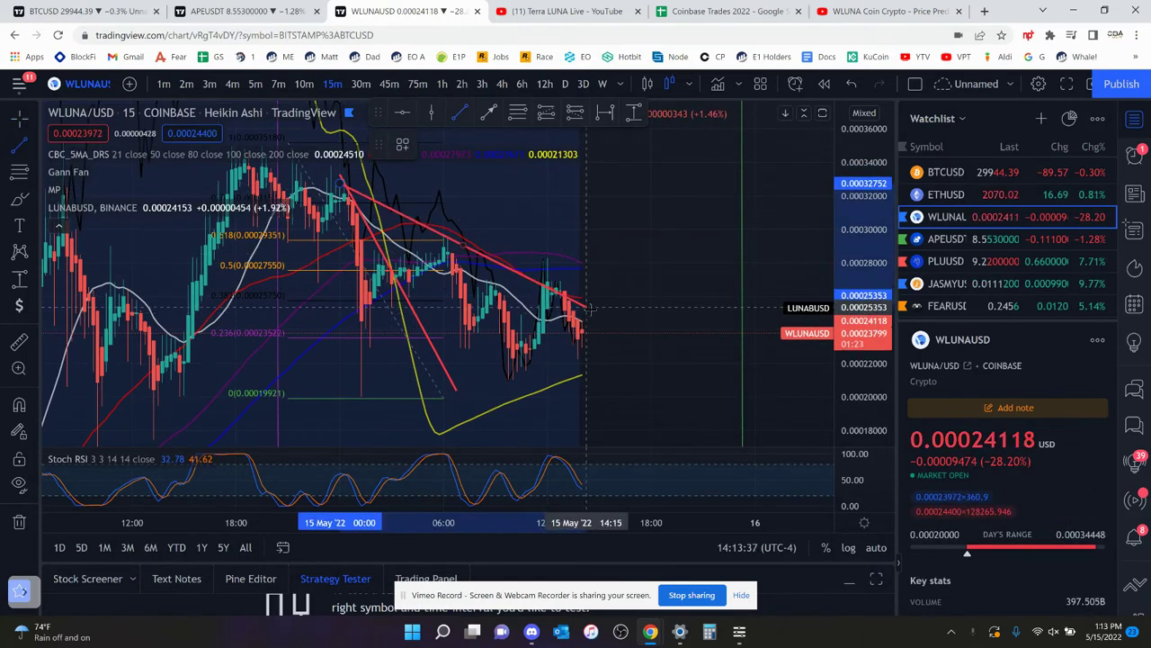
{"action": "left_click", "coordinate": [773, 380]}
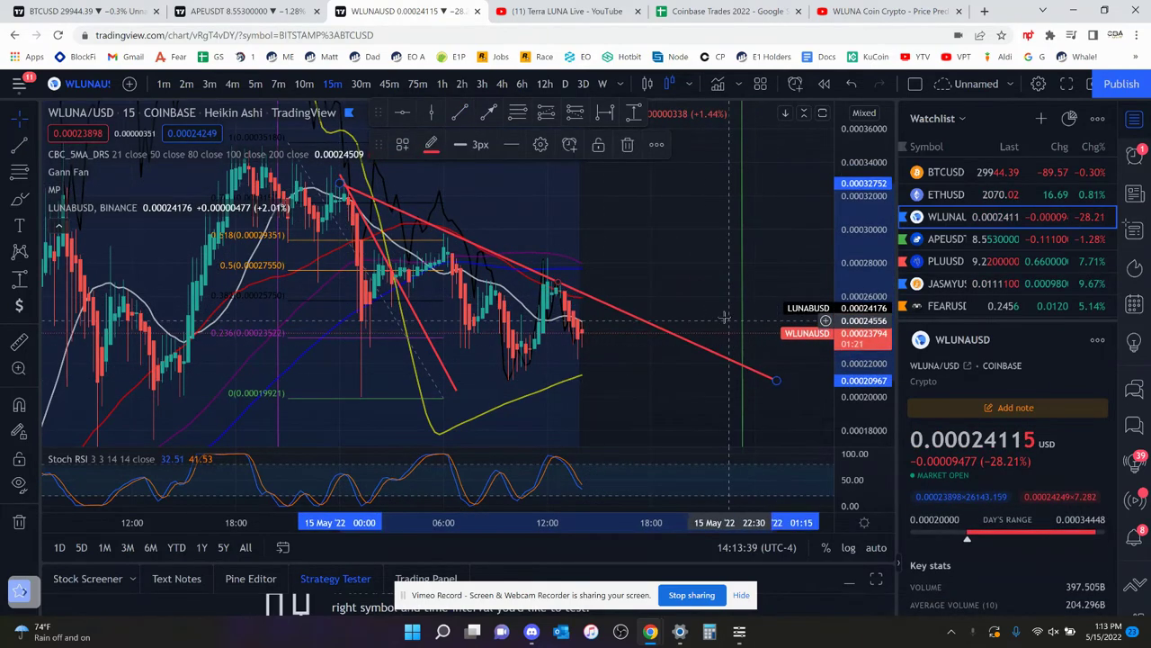
Draw a rising trend line from about 0.00022119 to about 0.00024245 under the recent lows, and shorten the descending line to meet its end.
{"action": "left_click_drag", "start_coordinate": [705, 308], "coordinate": [553, 269]}
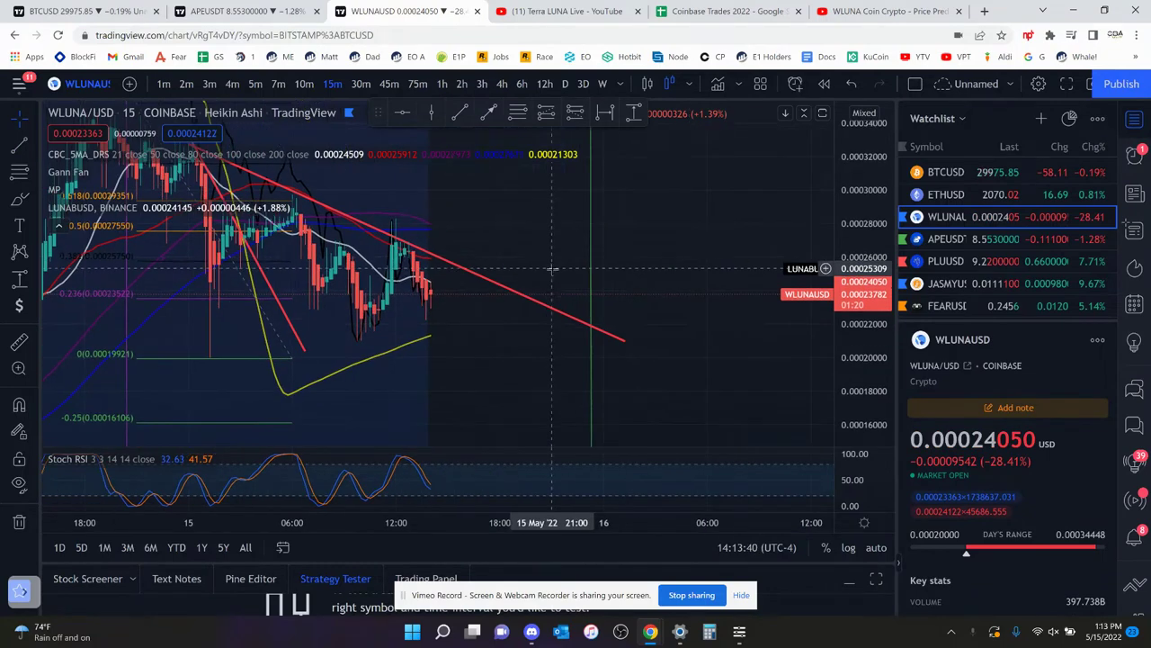
{"action": "left_click", "coordinate": [15, 146]}
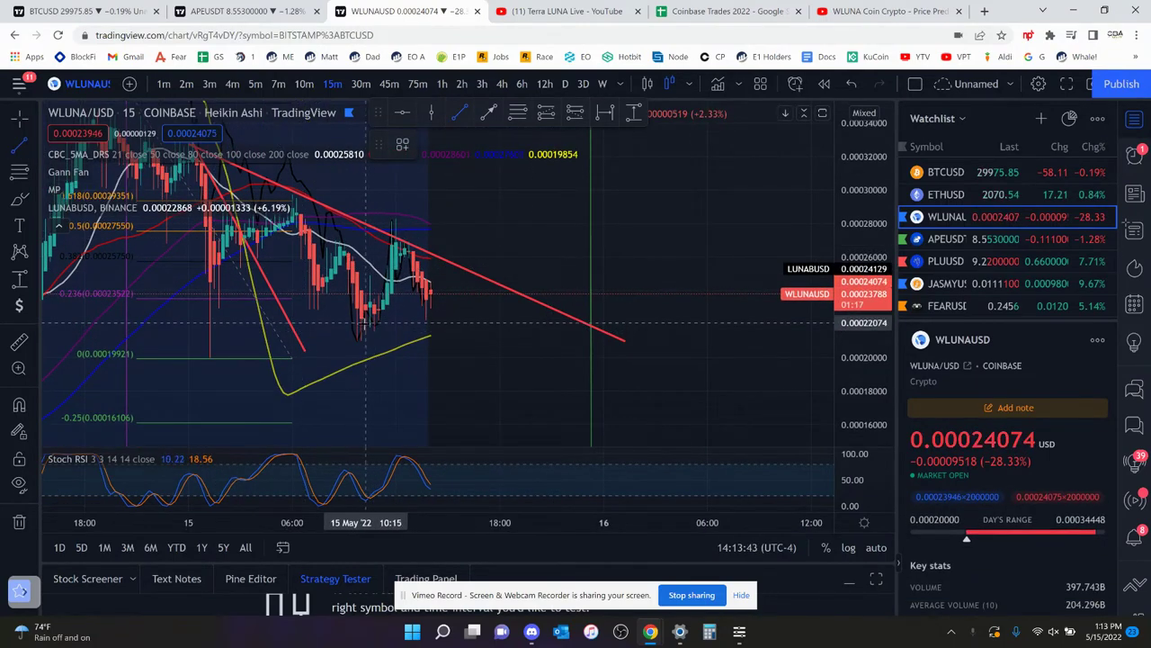
{"action": "left_click", "coordinate": [362, 322]}
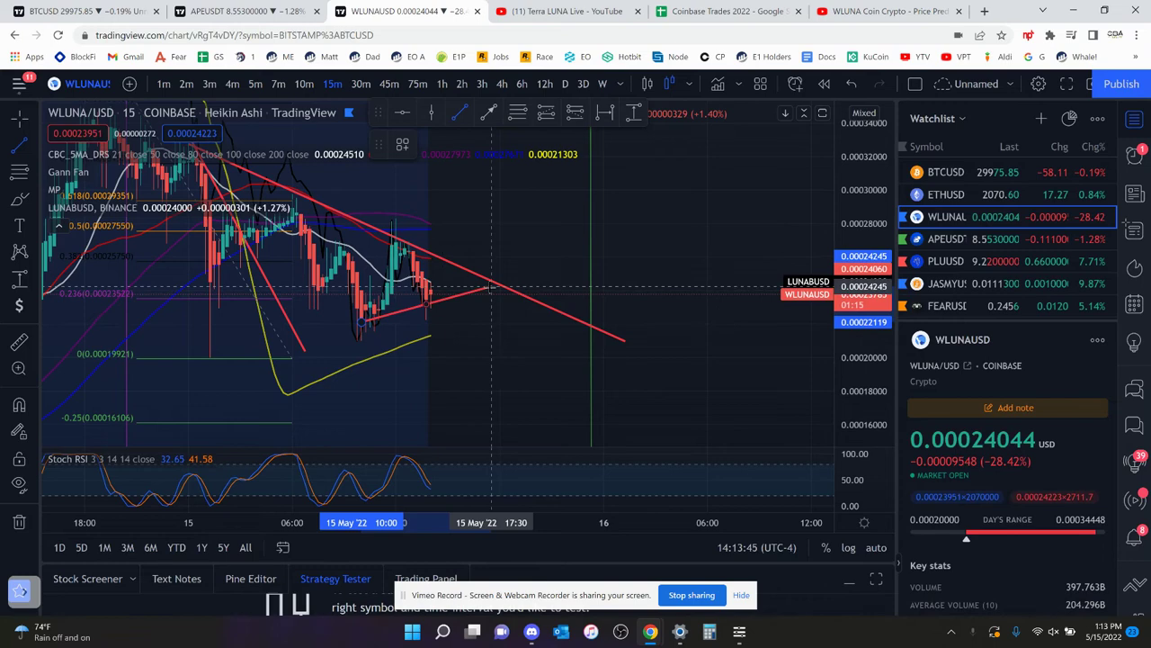
{"action": "left_click", "coordinate": [491, 287]}
{"action": "left_click_drag", "start_coordinate": [624, 340], "coordinate": [503, 283]}
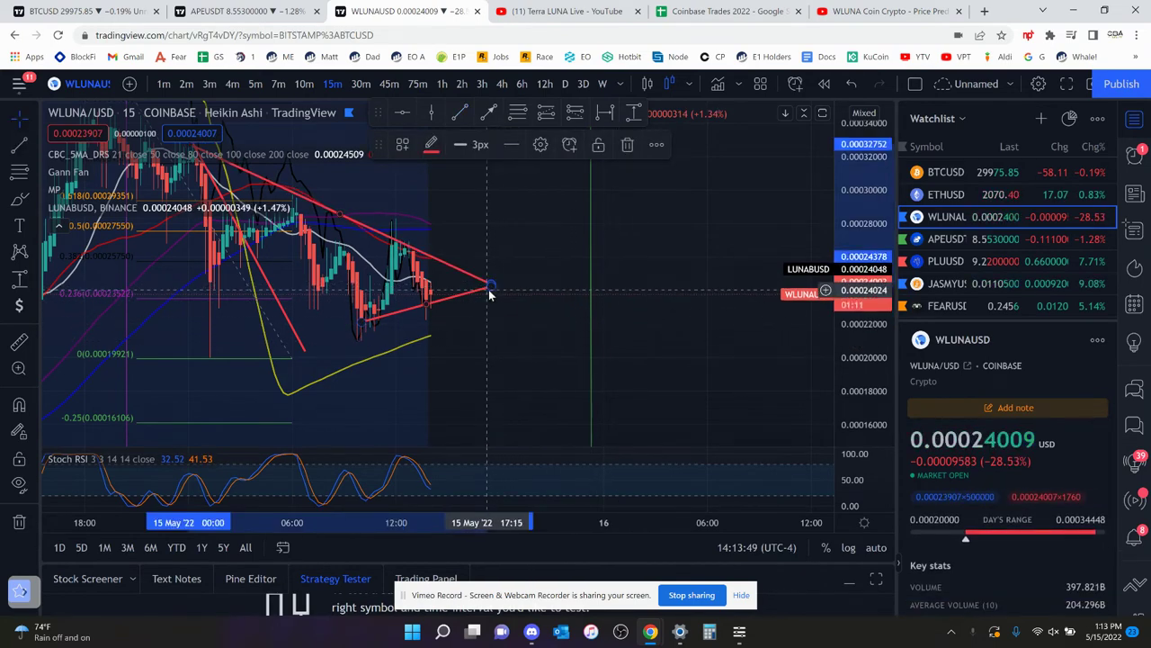
Draw a trend line along the 14 May rally, from the 19:15 high at about 0.00034950 down to the 09:45 low near 0.00016743.
{"action": "scroll", "coordinate": [607, 317], "scroll_direction": "up", "scroll_amount": 3}
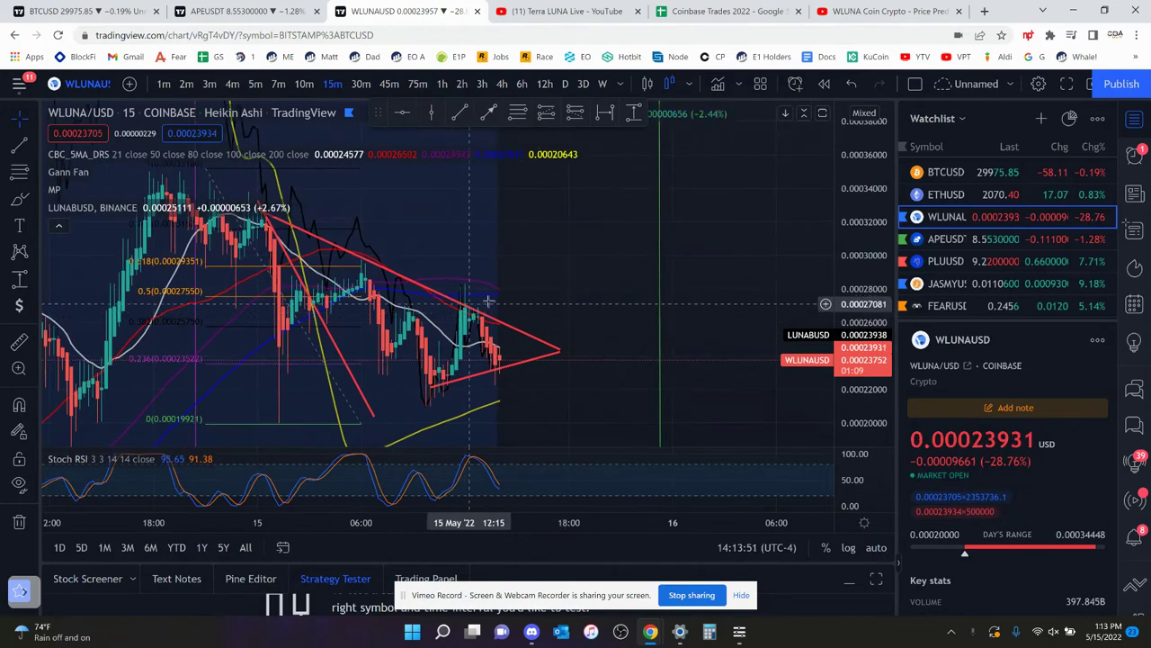
{"action": "left_click_drag", "start_coordinate": [592, 299], "coordinate": [586, 286]}
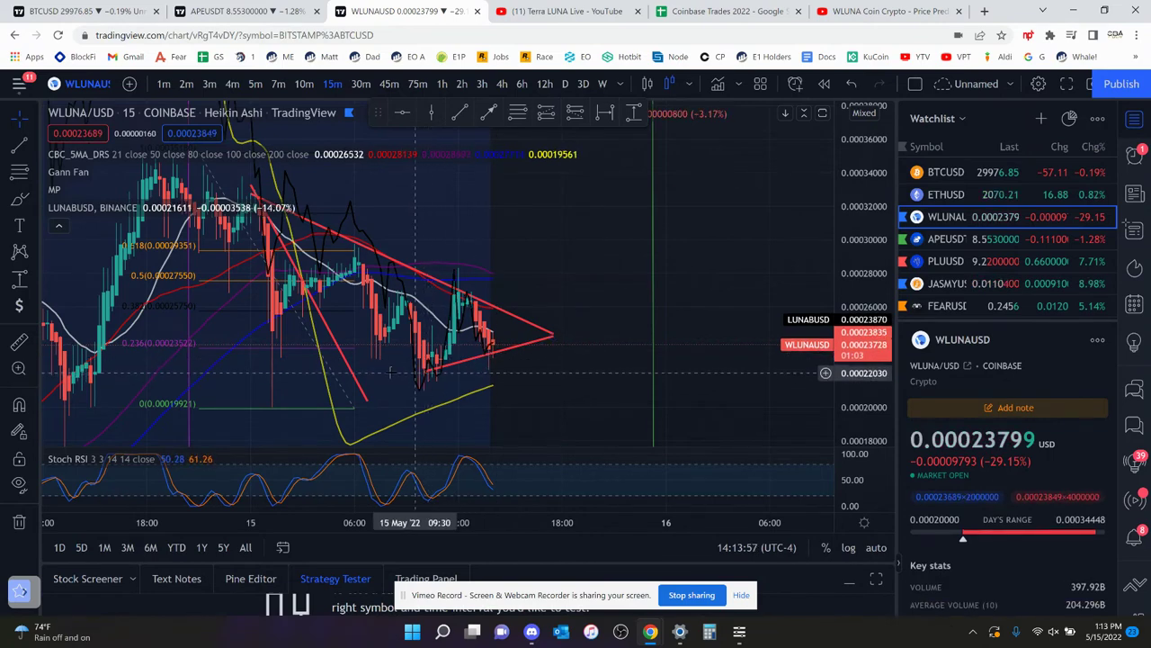
{"action": "left_click_drag", "start_coordinate": [523, 257], "coordinate": [694, 260]}
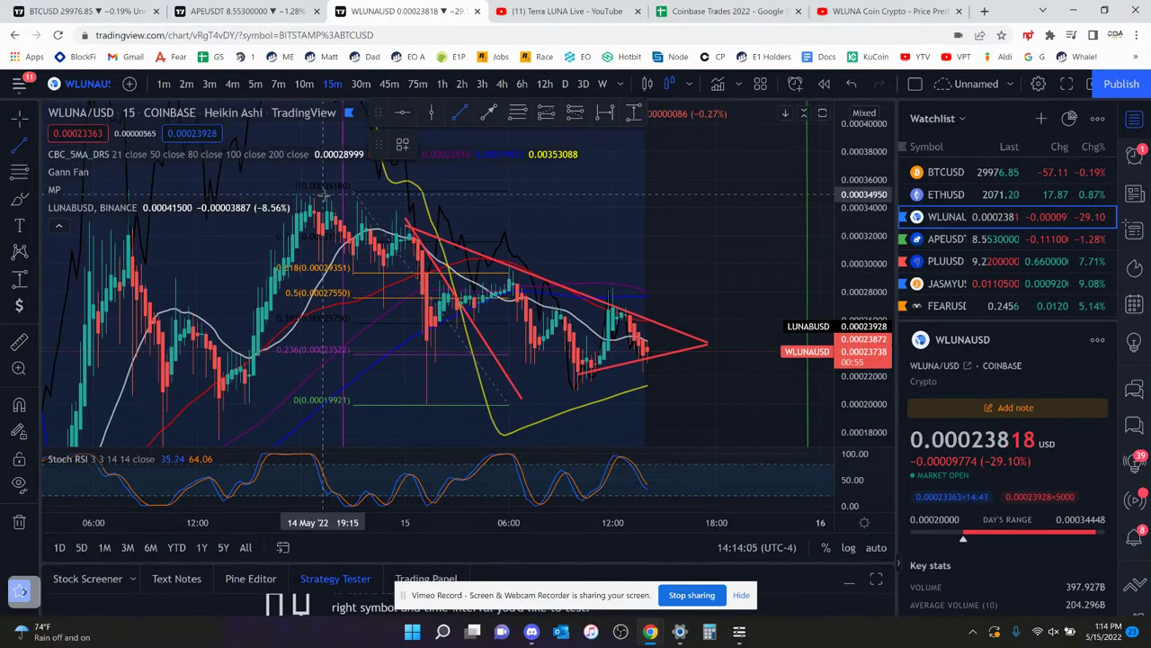
{"action": "left_click_drag", "start_coordinate": [325, 193], "coordinate": [184, 383]}
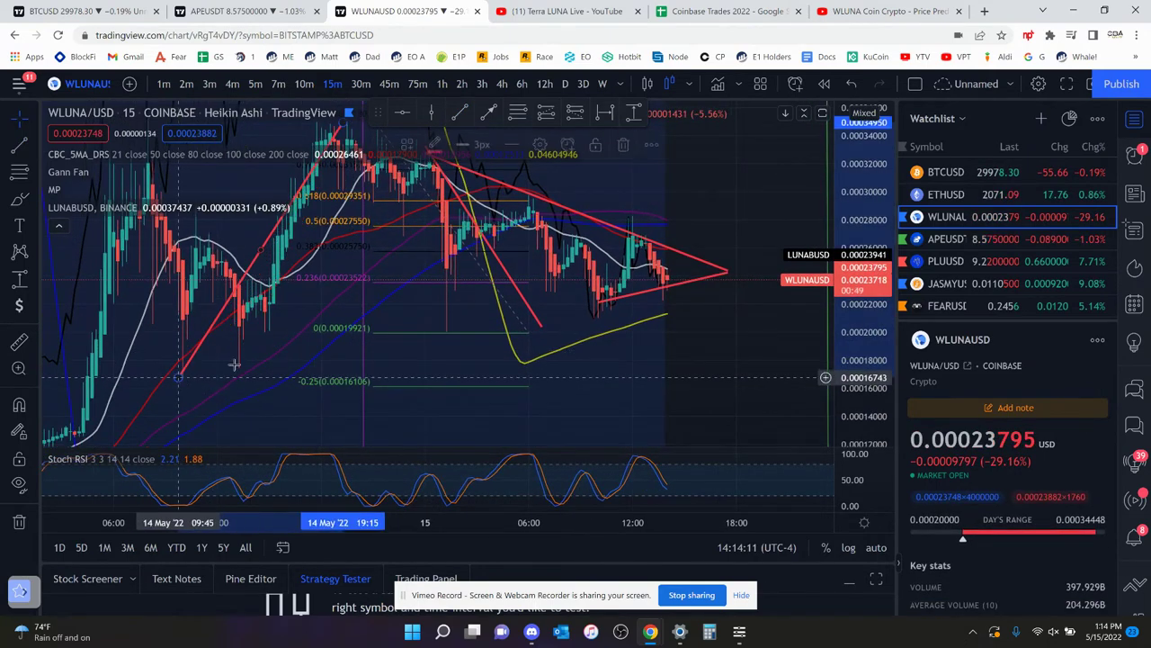
Move the rally trend line to the triangle's apex as an upward projection reaching about 0.00042466.
{"action": "left_click_drag", "start_coordinate": [584, 379], "coordinate": [455, 423]}
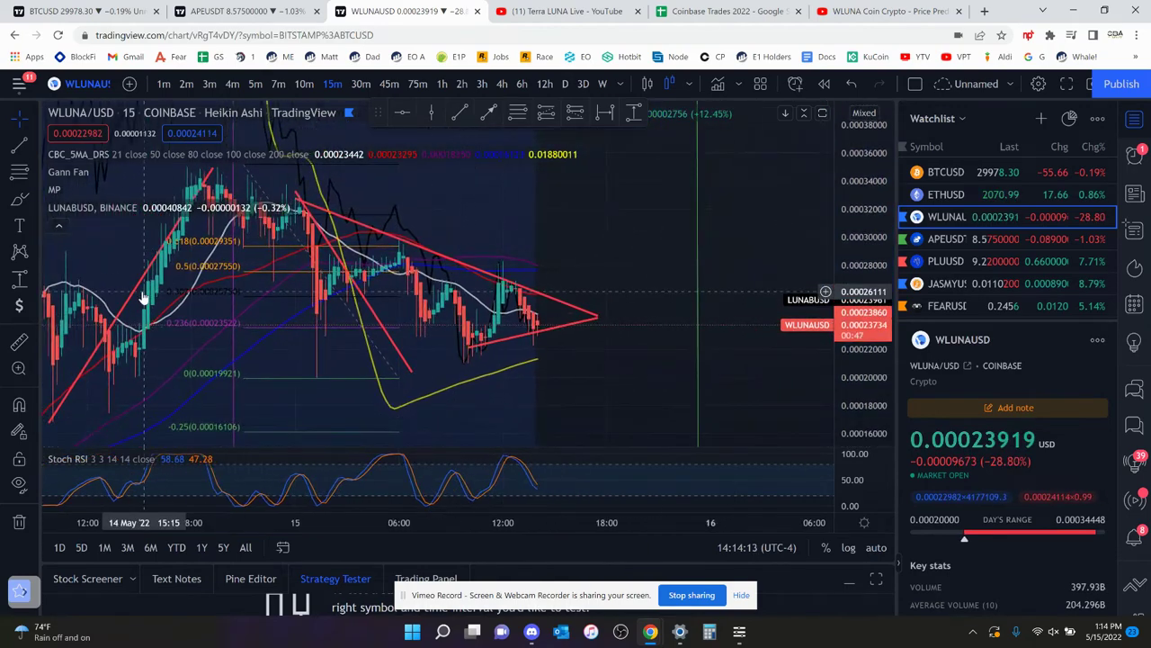
{"action": "left_click_drag", "start_coordinate": [142, 297], "coordinate": [760, 306]}
{"action": "left_click", "coordinate": [724, 207]}
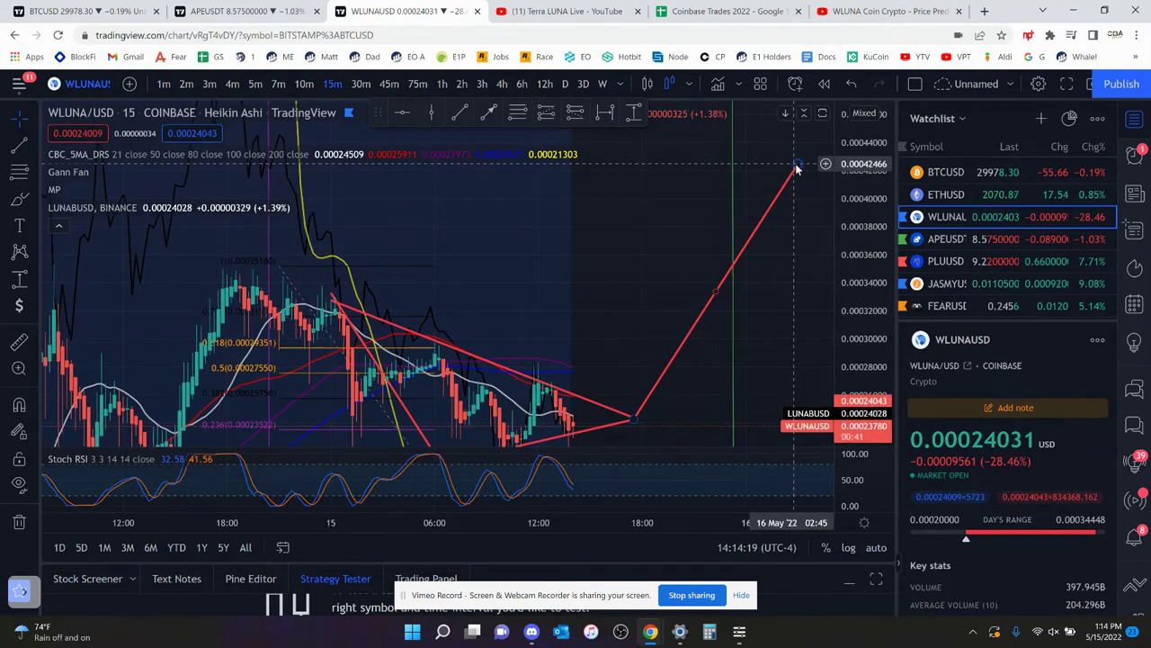
Mark a price range from about 0.00024047 near the triangle's apex to about 0.00042413 at the top of the projected line.
{"action": "left_click_drag", "start_coordinate": [594, 343], "coordinate": [585, 310]}
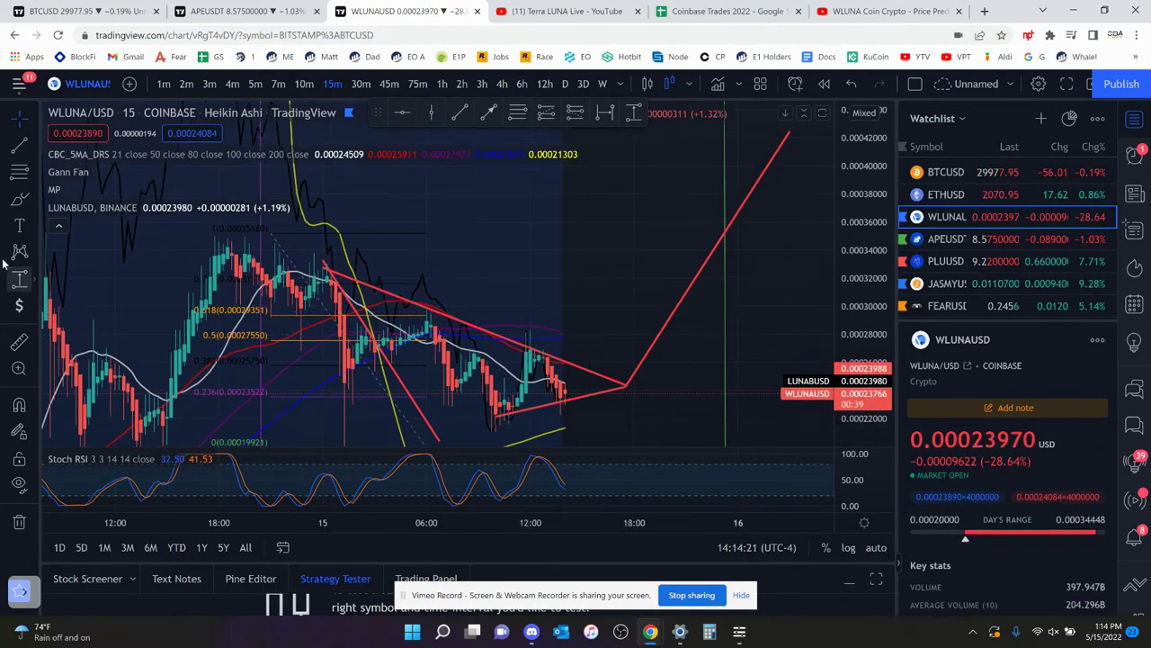
{"action": "left_click", "coordinate": [19, 282]}
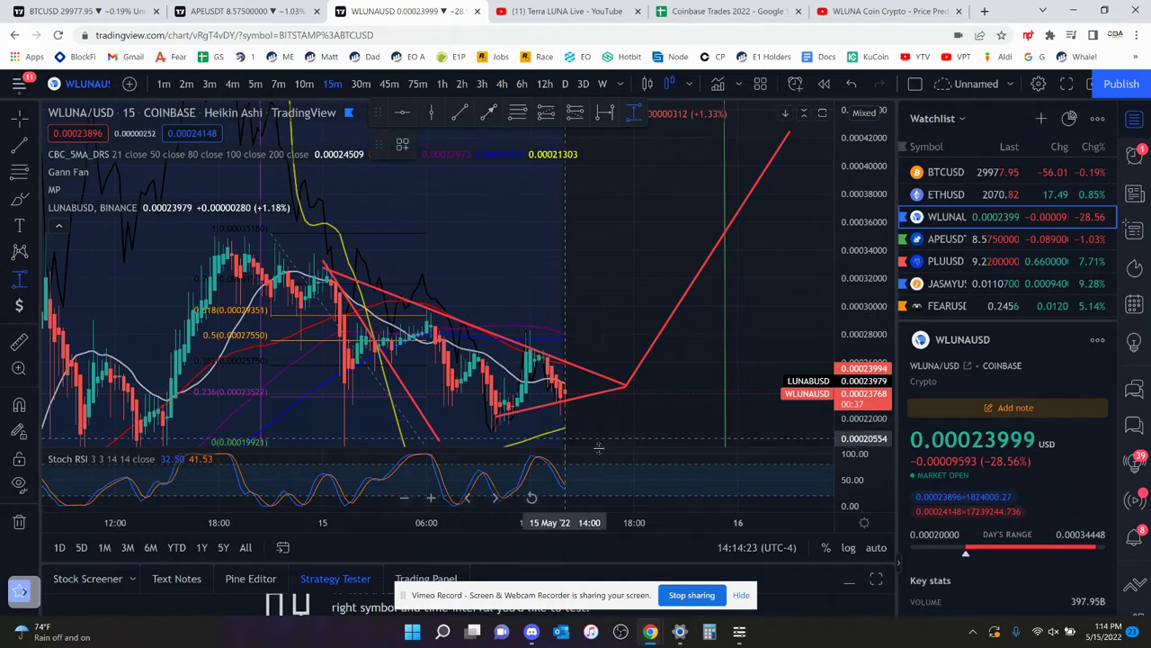
{"action": "left_click", "coordinate": [590, 389]}
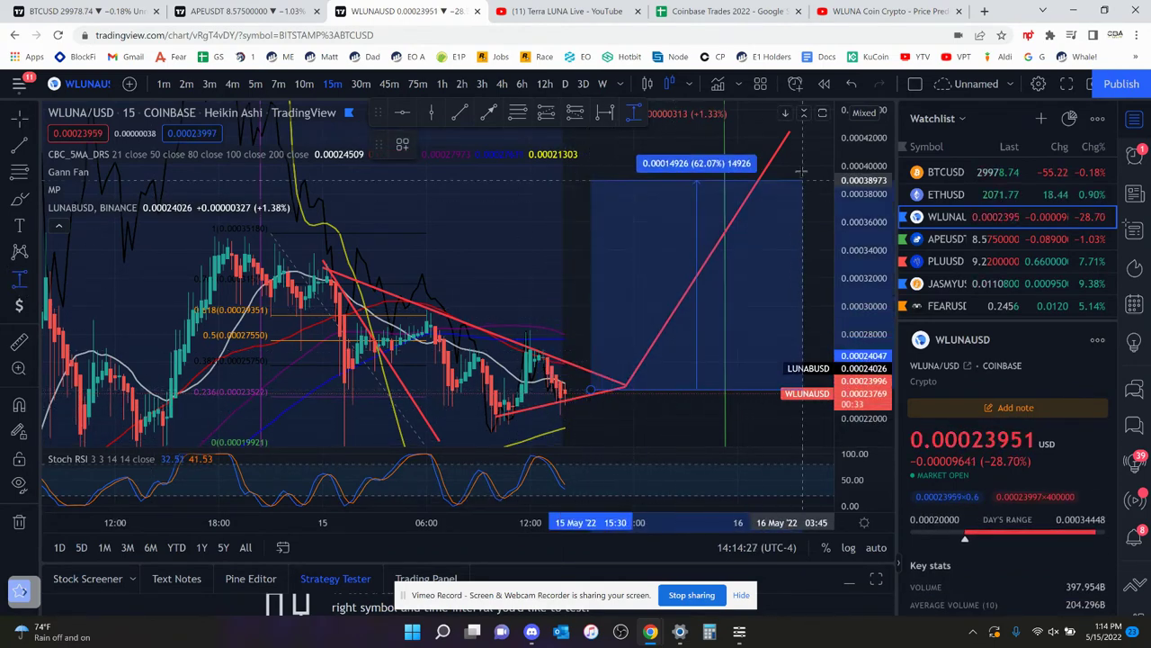
{"action": "left_click", "coordinate": [791, 133]}
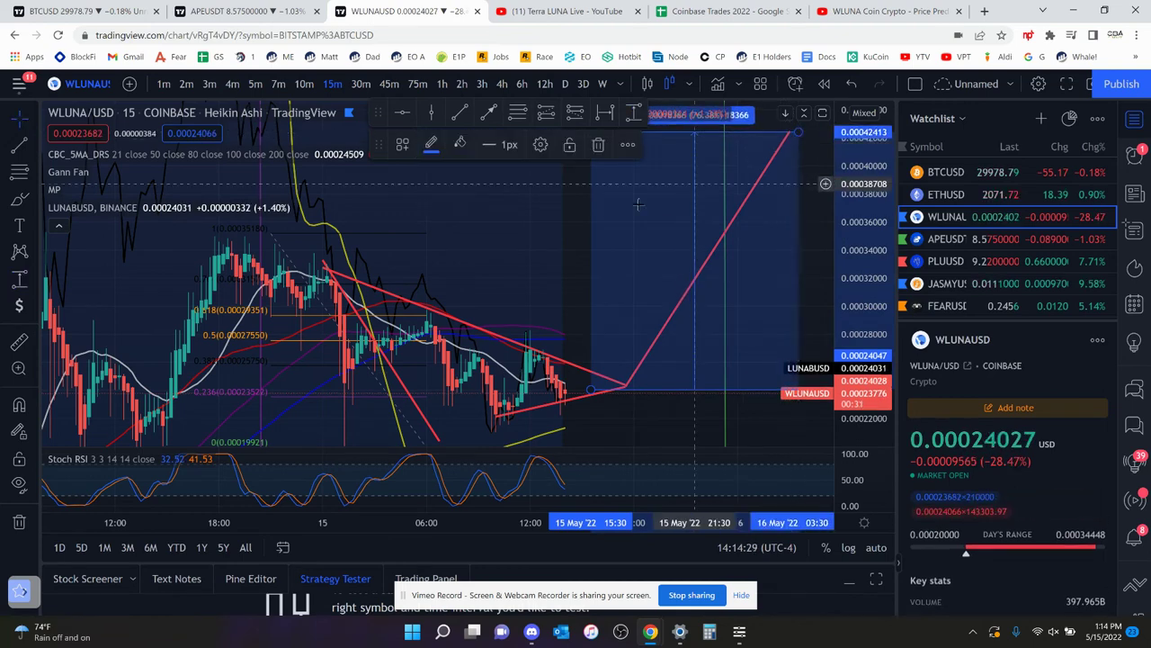
Delete the Fibonacci retracement drawn over the 15 May price drop.
{"action": "left_click_drag", "start_coordinate": [582, 177], "coordinate": [580, 243]}
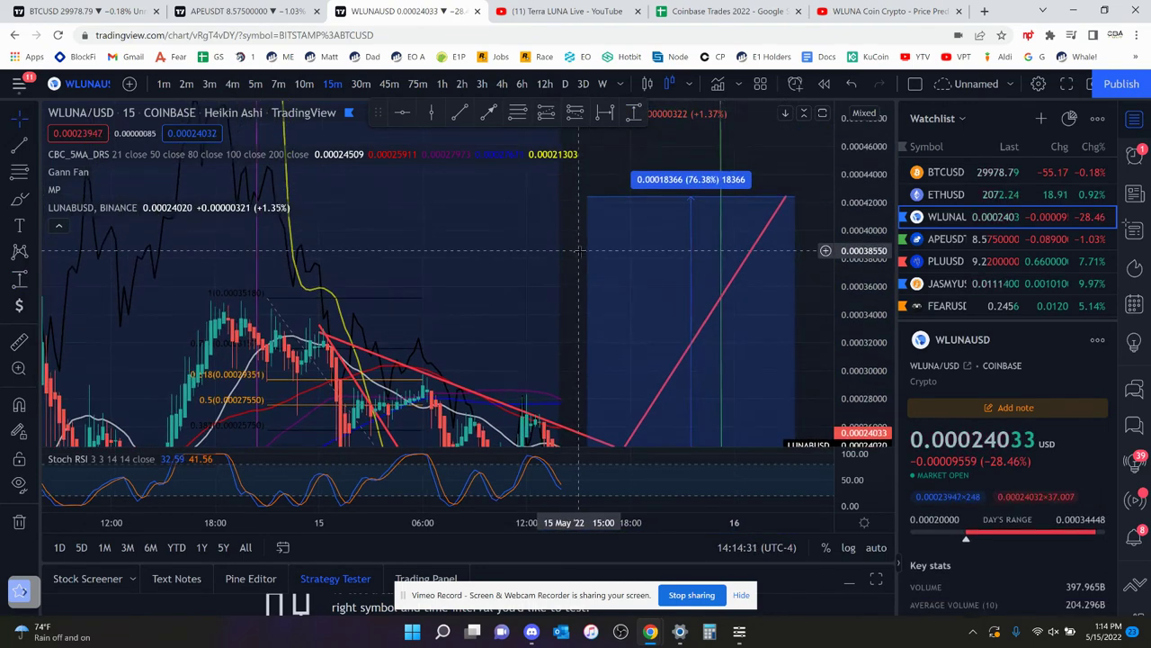
{"action": "left_click_drag", "start_coordinate": [823, 180], "coordinate": [838, 309]}
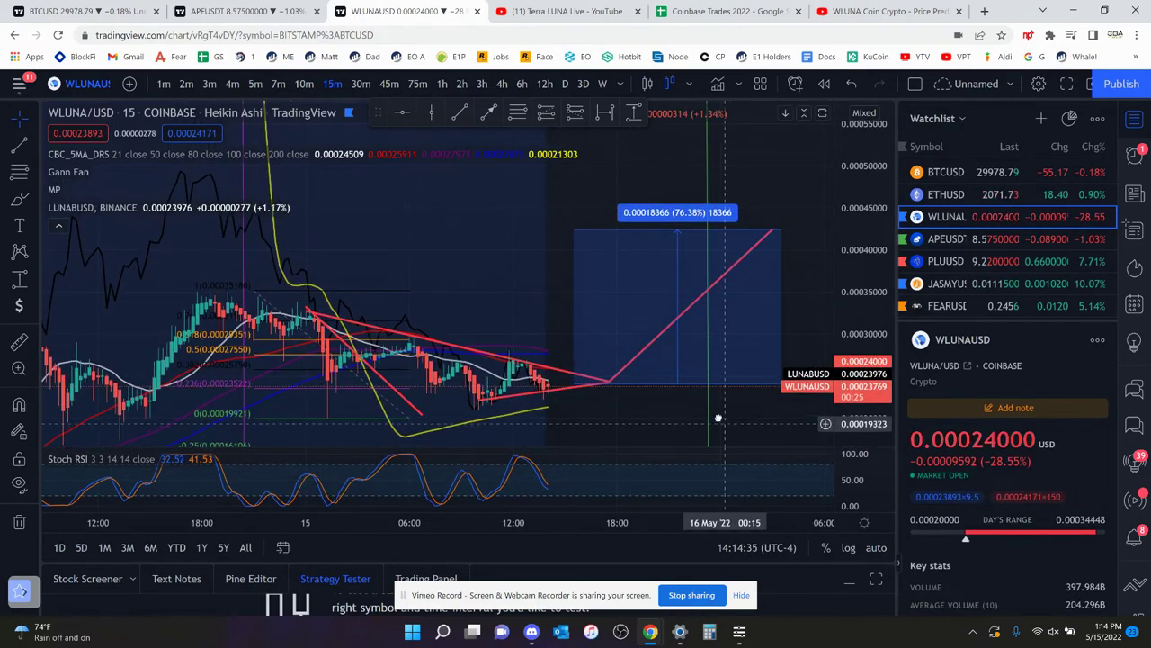
{"action": "left_click_drag", "start_coordinate": [718, 418], "coordinate": [685, 376]}
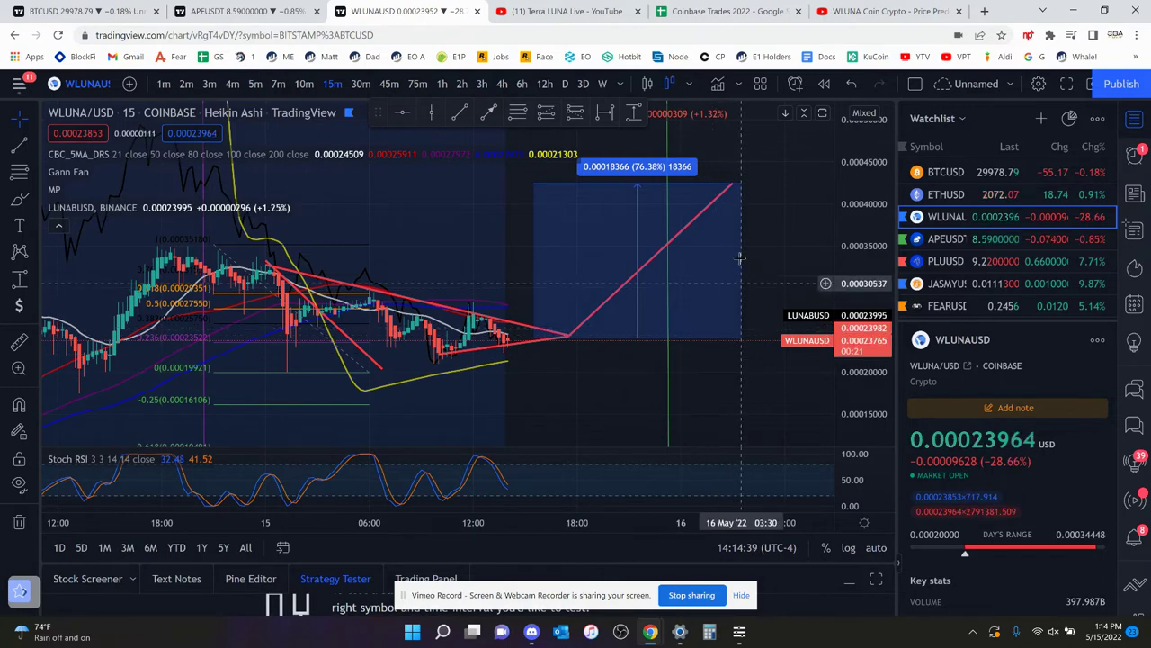
{"action": "left_click_drag", "start_coordinate": [595, 373], "coordinate": [638, 354]}
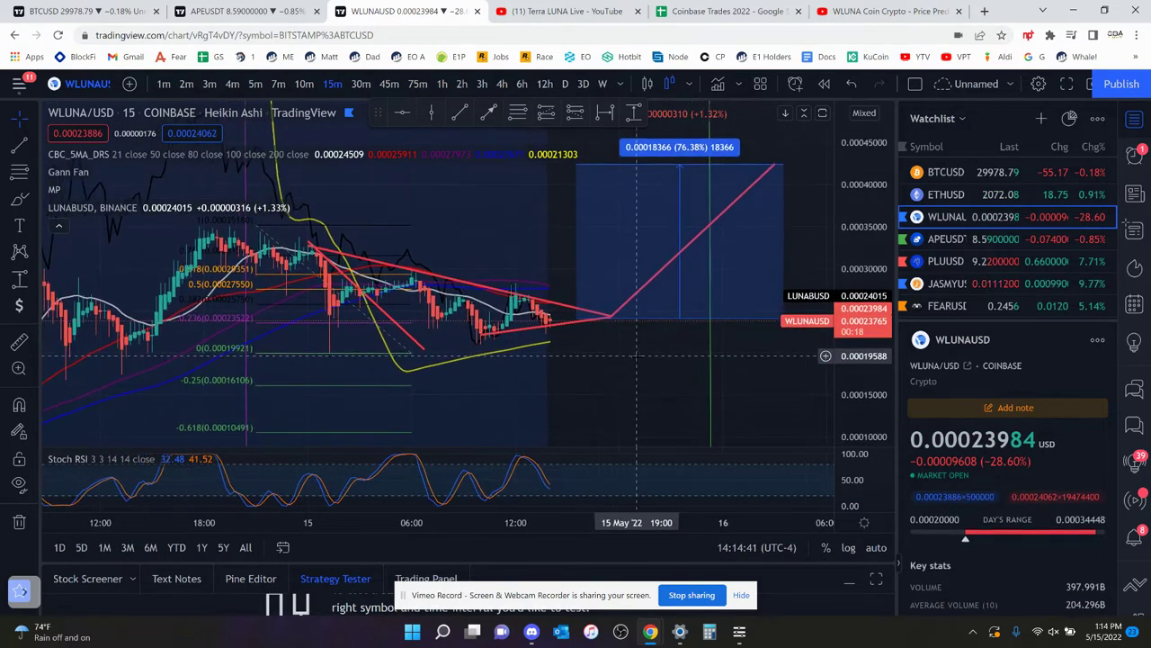
{"action": "left_click", "coordinate": [321, 354]}
{"action": "left_click", "coordinate": [572, 149]}
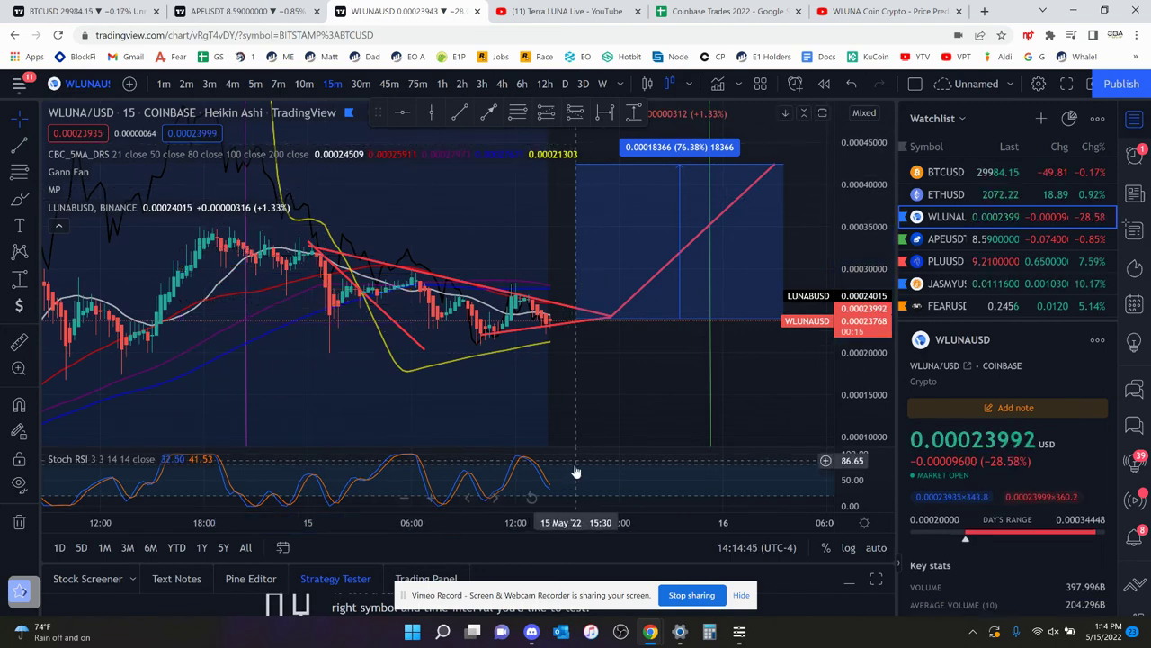
Maximize the Stoch RSI pane, compare the oscillator at the 1-hour, 4-hour and 15-minute intervals, and restore the full chart.
{"action": "double_click", "coordinate": [573, 471]}
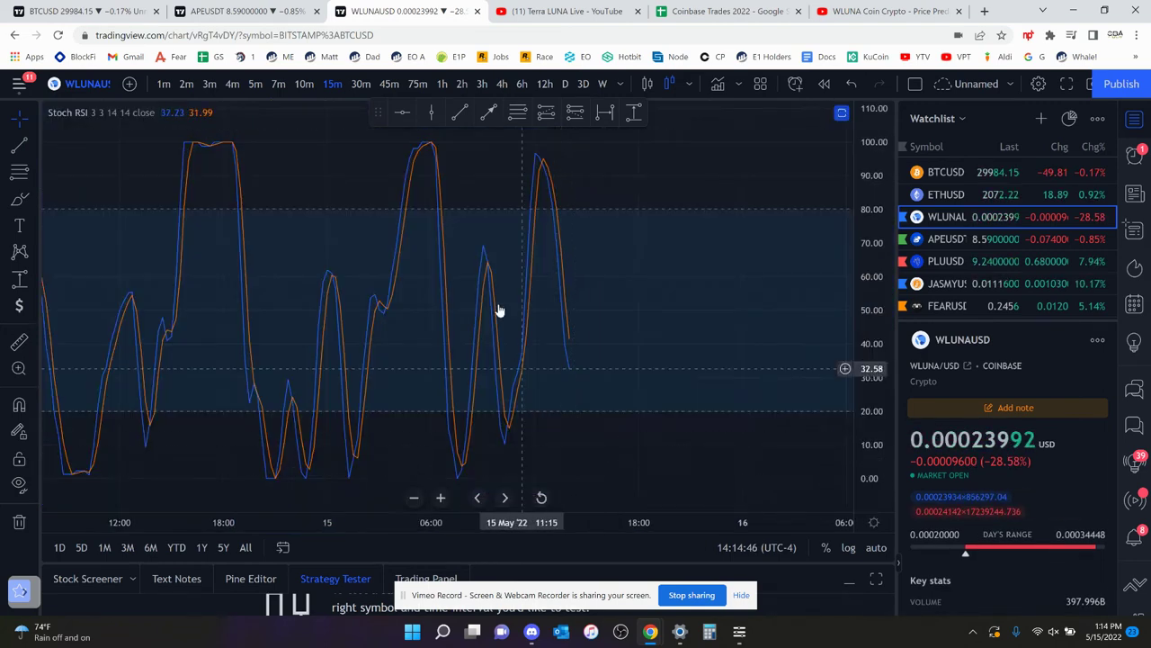
{"action": "left_click", "coordinate": [441, 84]}
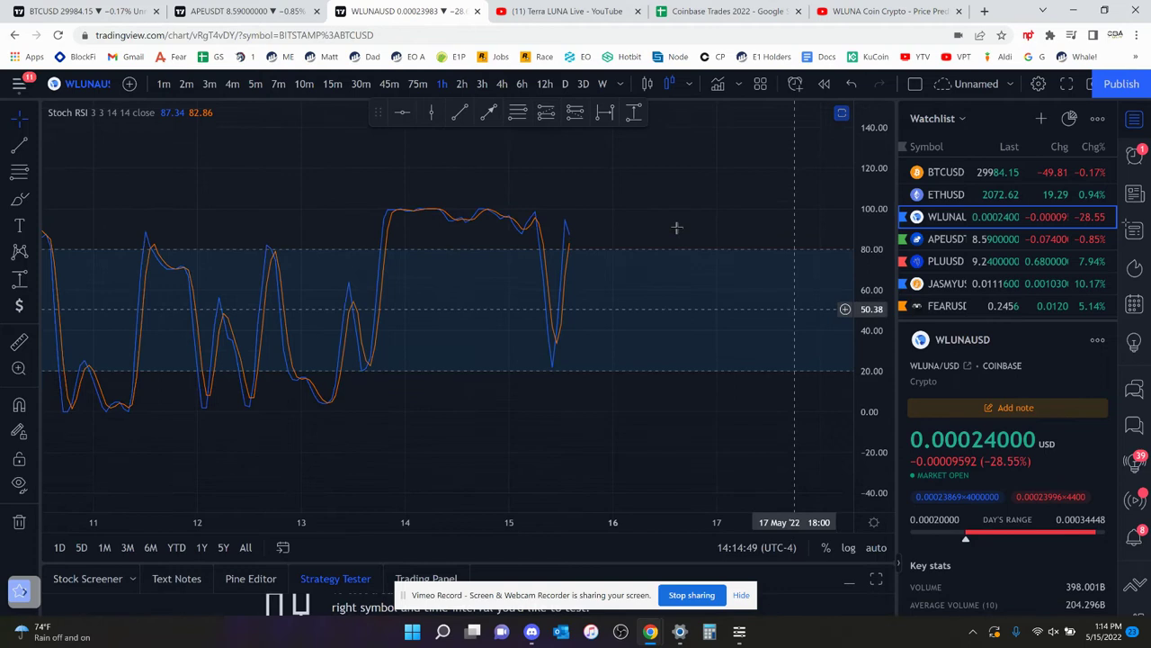
{"action": "left_click", "coordinate": [501, 83]}
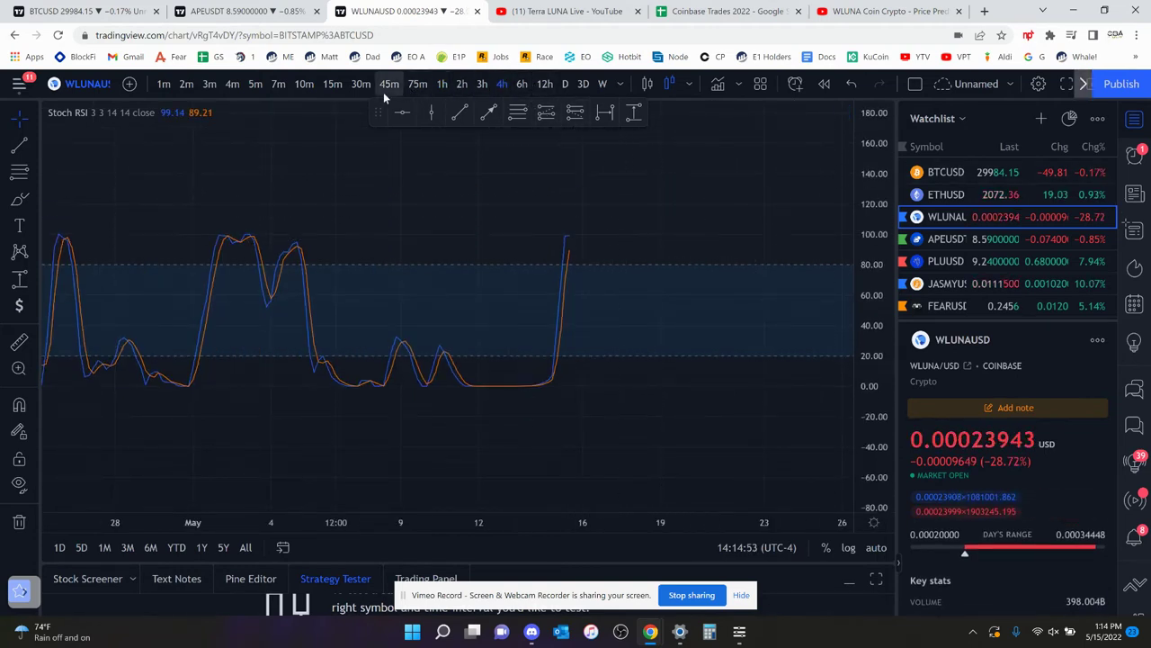
{"action": "left_click", "coordinate": [333, 84]}
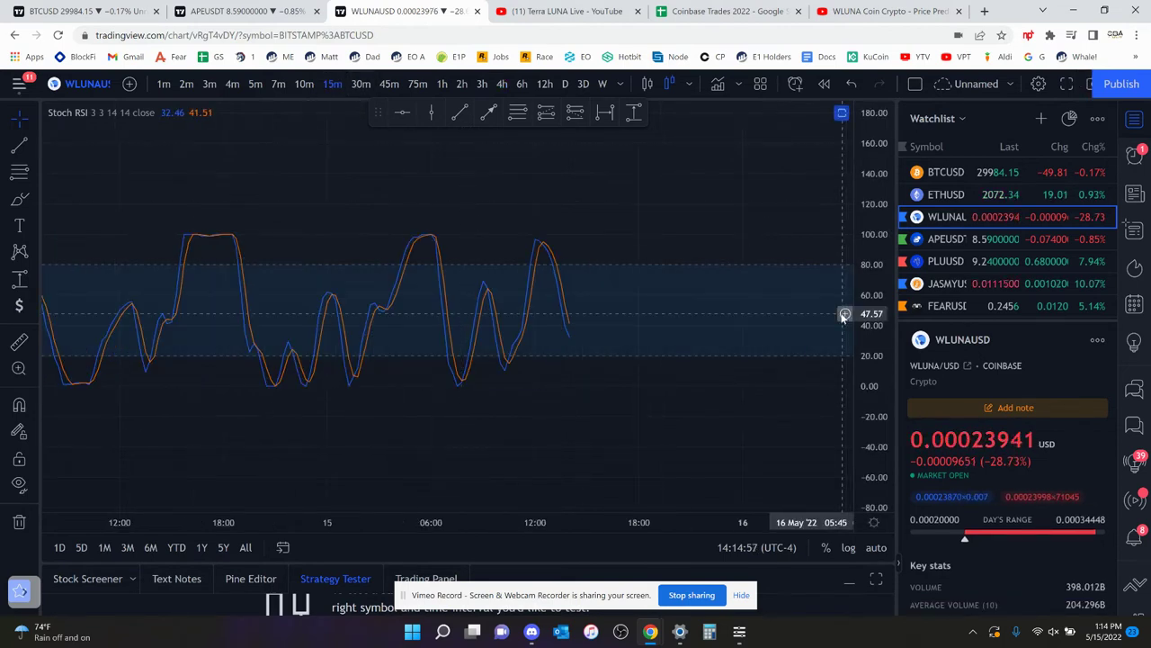
{"action": "double_click", "coordinate": [659, 196]}
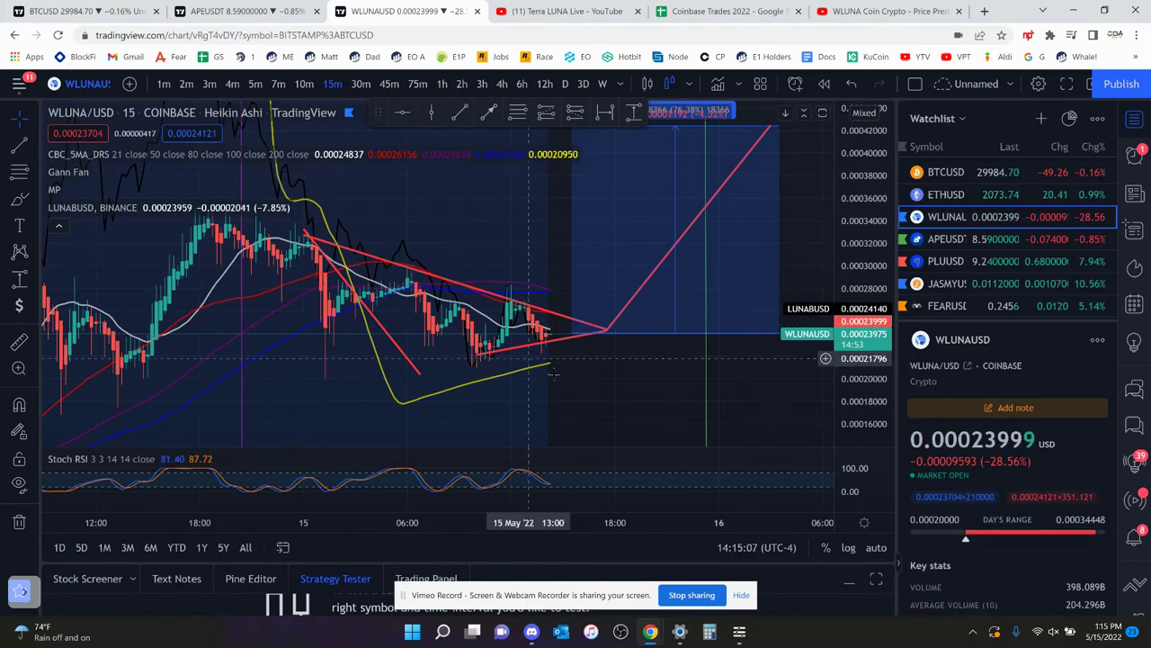
Draw a horizontal support line across the chart at about 0.00021010, at the lows just beneath the triangle.
{"action": "left_click_drag", "start_coordinate": [603, 378], "coordinate": [576, 406]}
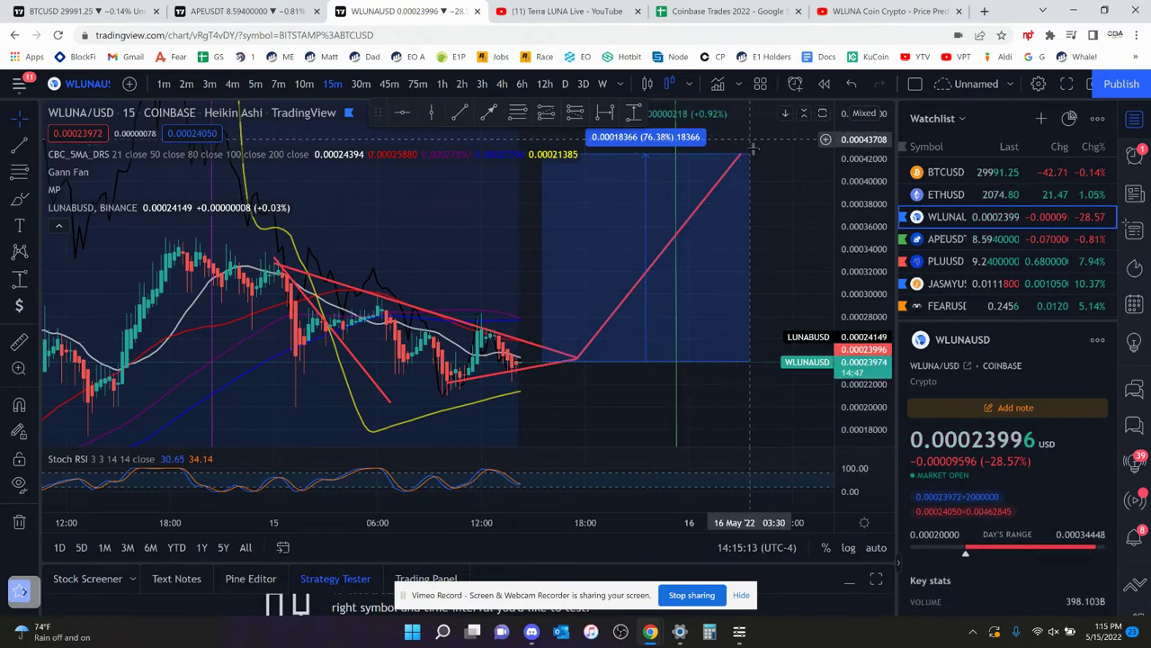
{"action": "left_click_drag", "start_coordinate": [749, 138], "coordinate": [763, 164]}
{"action": "left_click_drag", "start_coordinate": [854, 154], "coordinate": [846, 280]}
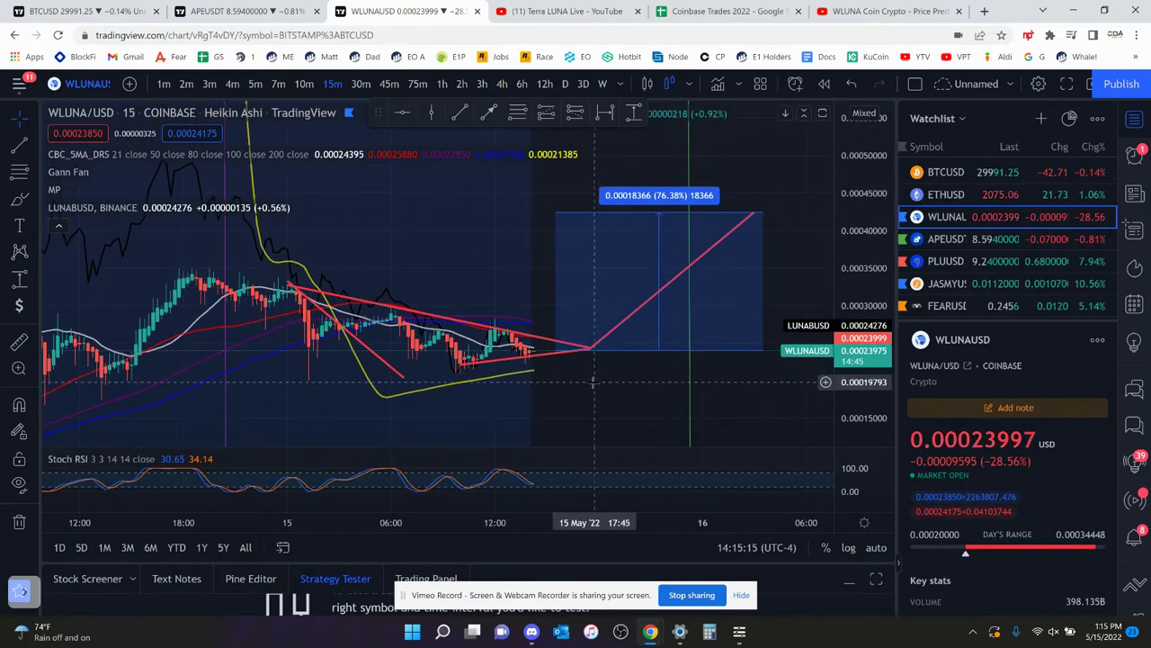
{"action": "left_click_drag", "start_coordinate": [597, 376], "coordinate": [618, 341]}
{"action": "left_click_drag", "start_coordinate": [849, 402], "coordinate": [826, 277]}
{"action": "left_click_drag", "start_coordinate": [630, 408], "coordinate": [613, 318]}
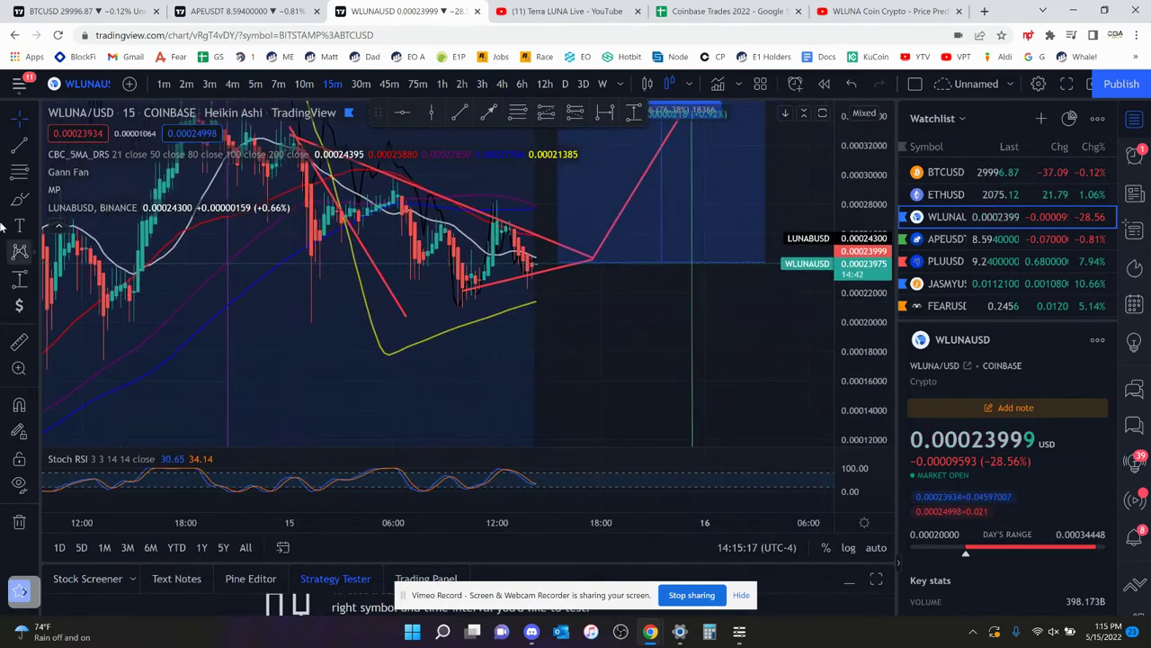
{"action": "left_click", "coordinate": [33, 147]}
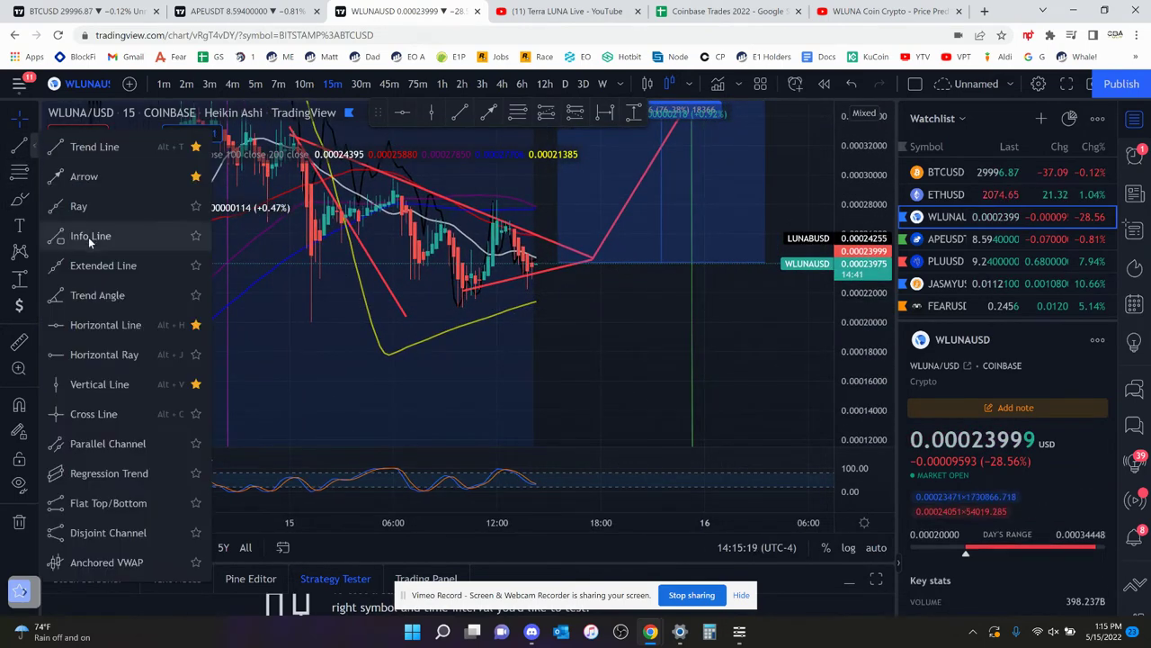
{"action": "left_click", "coordinate": [115, 325]}
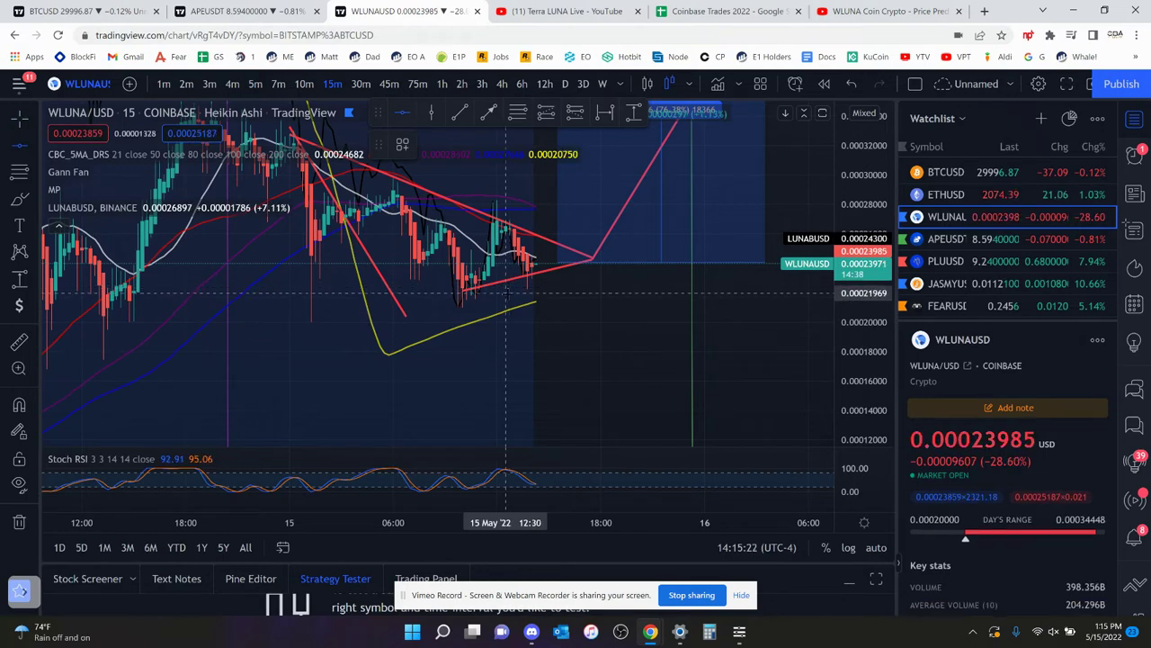
{"action": "left_click", "coordinate": [502, 307]}
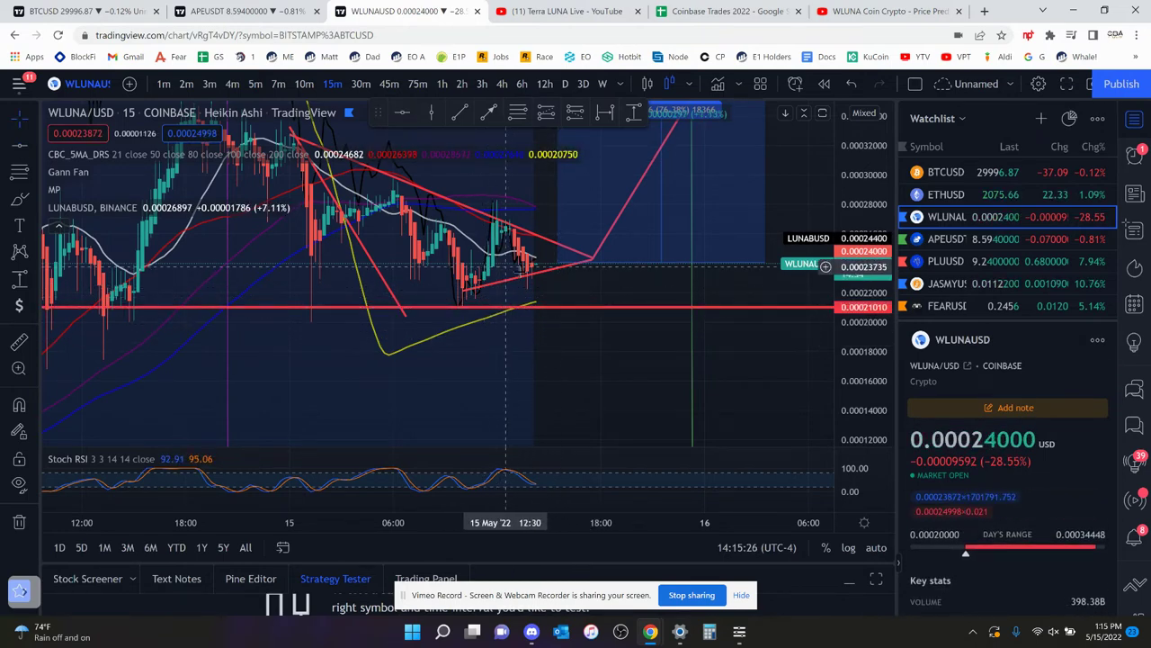
Measure the price drop from the support line at about 0.00020937 down to about −0.00000098, and delete that price range.
{"action": "left_click_drag", "start_coordinate": [579, 322], "coordinate": [623, 228]}
{"action": "scroll", "coordinate": [466, 306], "scroll_direction": "down", "scroll_amount": 4}
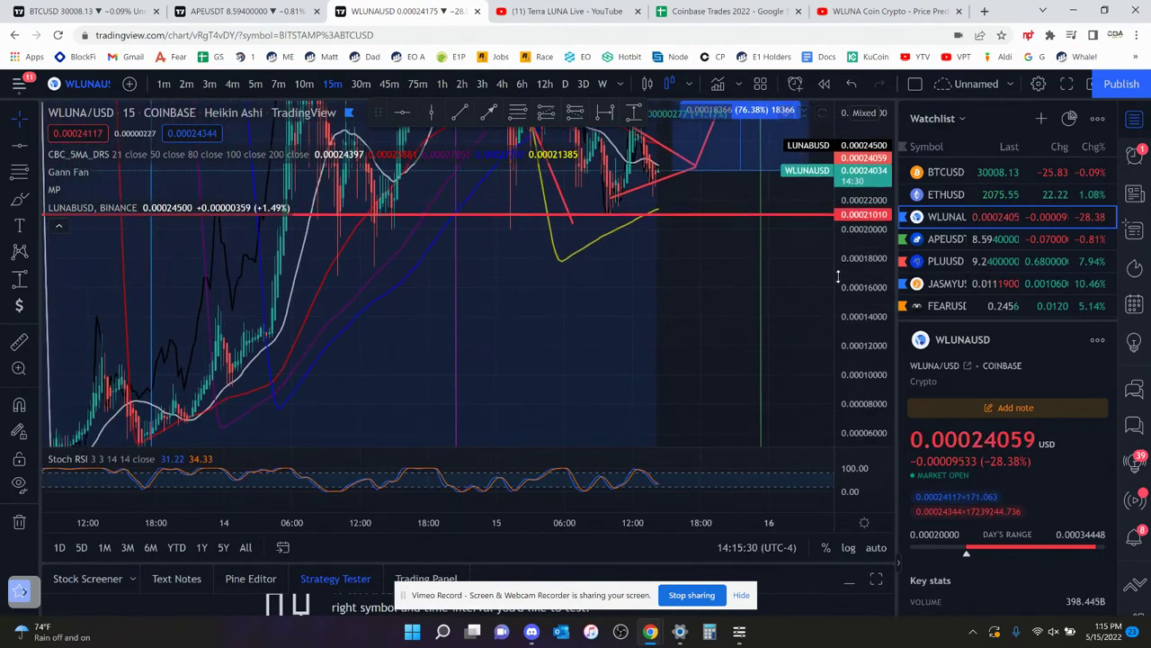
{"action": "left_click_drag", "start_coordinate": [839, 273], "coordinate": [832, 422]}
{"action": "scroll", "coordinate": [462, 316], "scroll_direction": "down", "scroll_amount": 2}
{"action": "scroll", "coordinate": [459, 317], "scroll_direction": "down", "scroll_amount": 3}
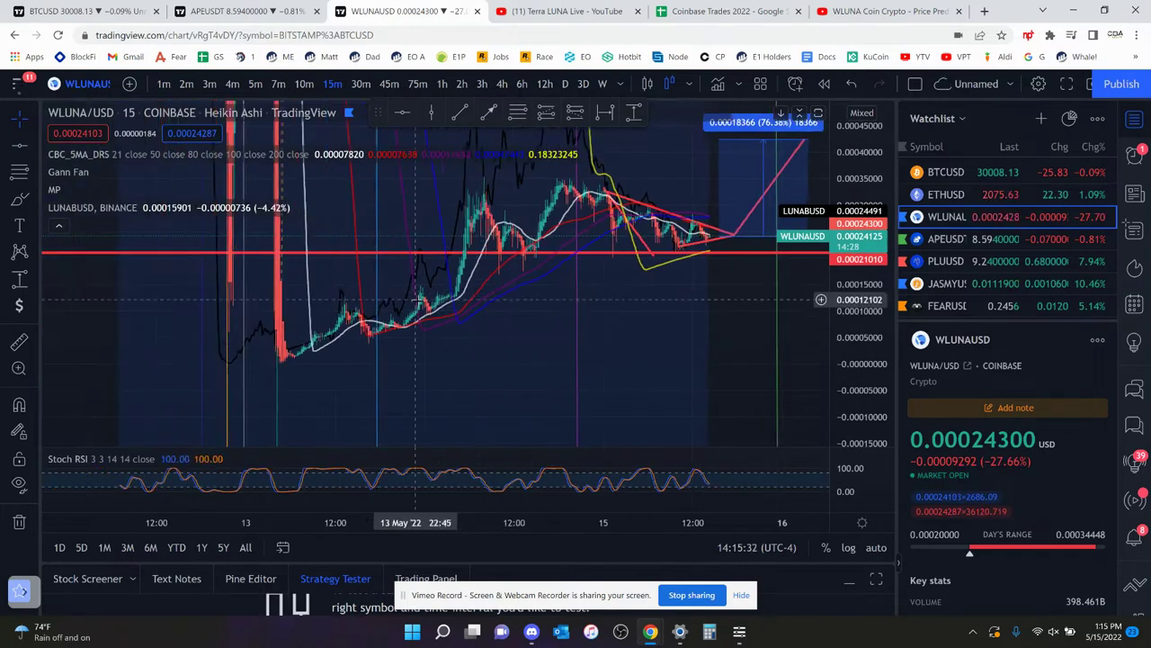
{"action": "left_click_drag", "start_coordinate": [588, 370], "coordinate": [454, 335]}
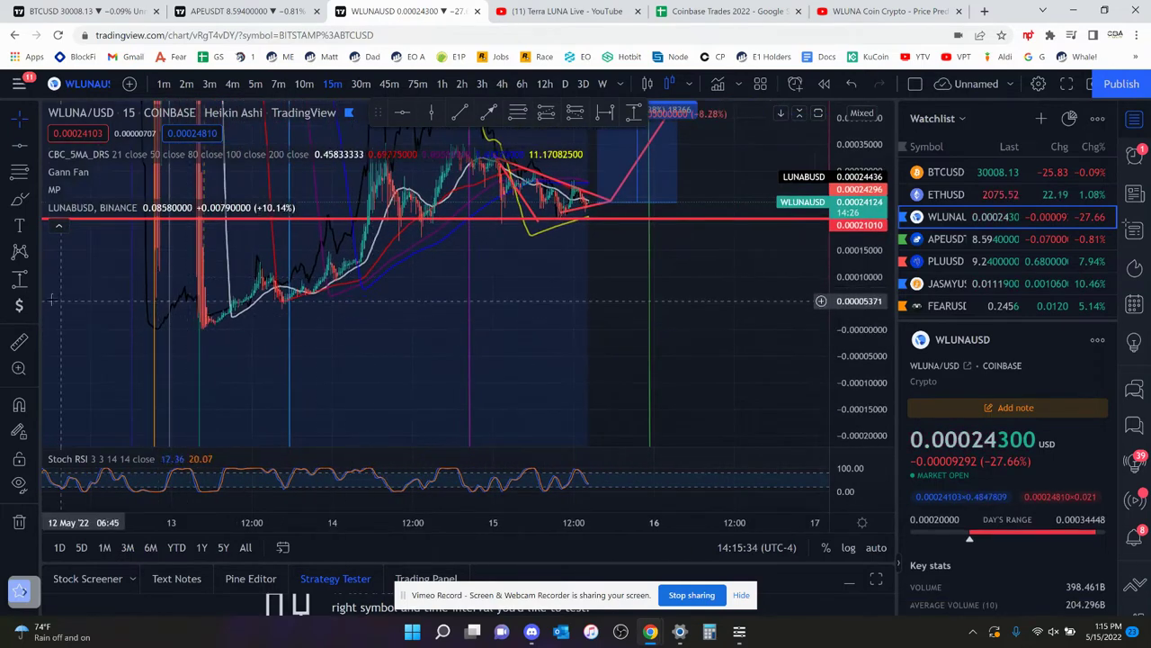
{"action": "left_click", "coordinate": [20, 280]}
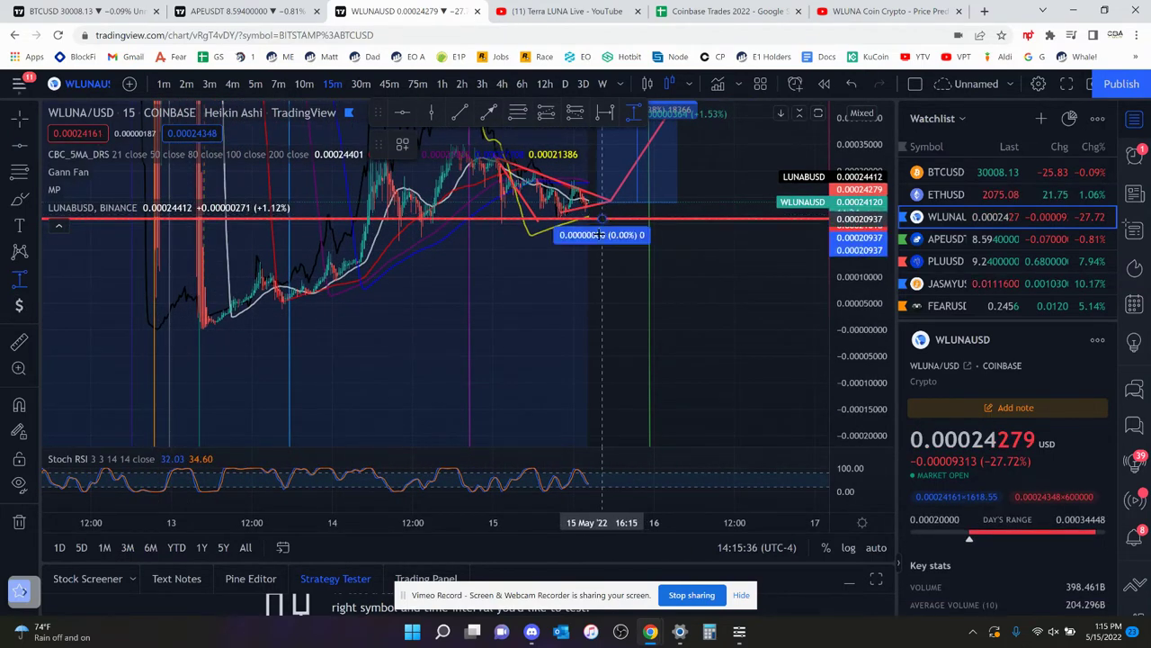
{"action": "left_click", "coordinate": [742, 330]}
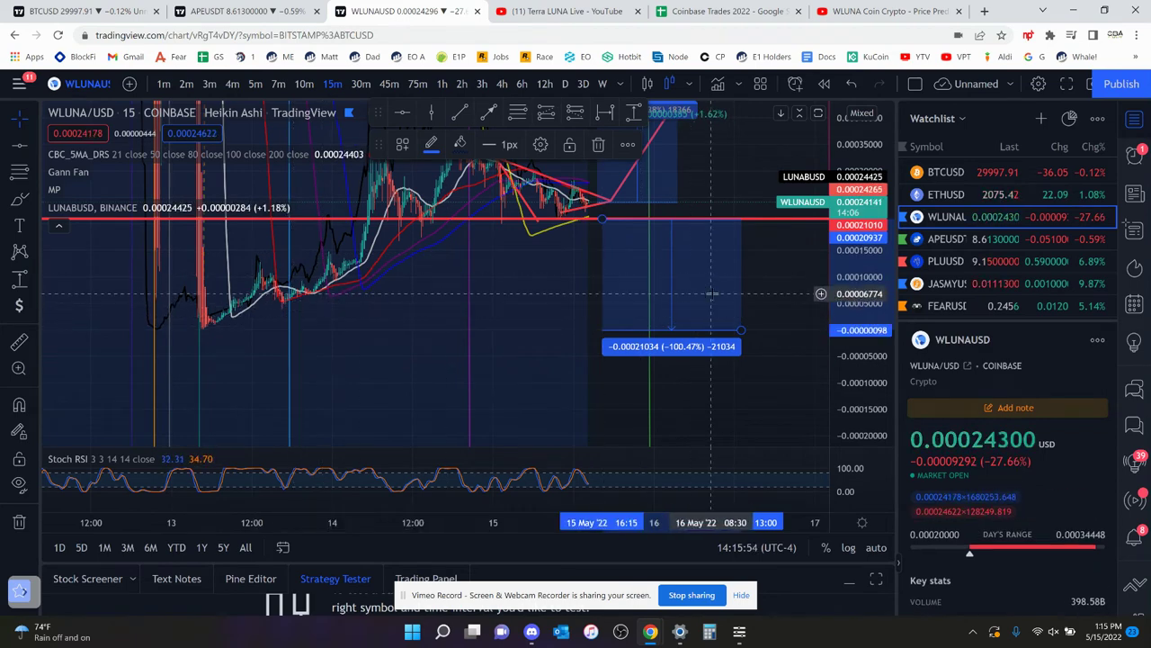
{"action": "left_click", "coordinate": [600, 147]}
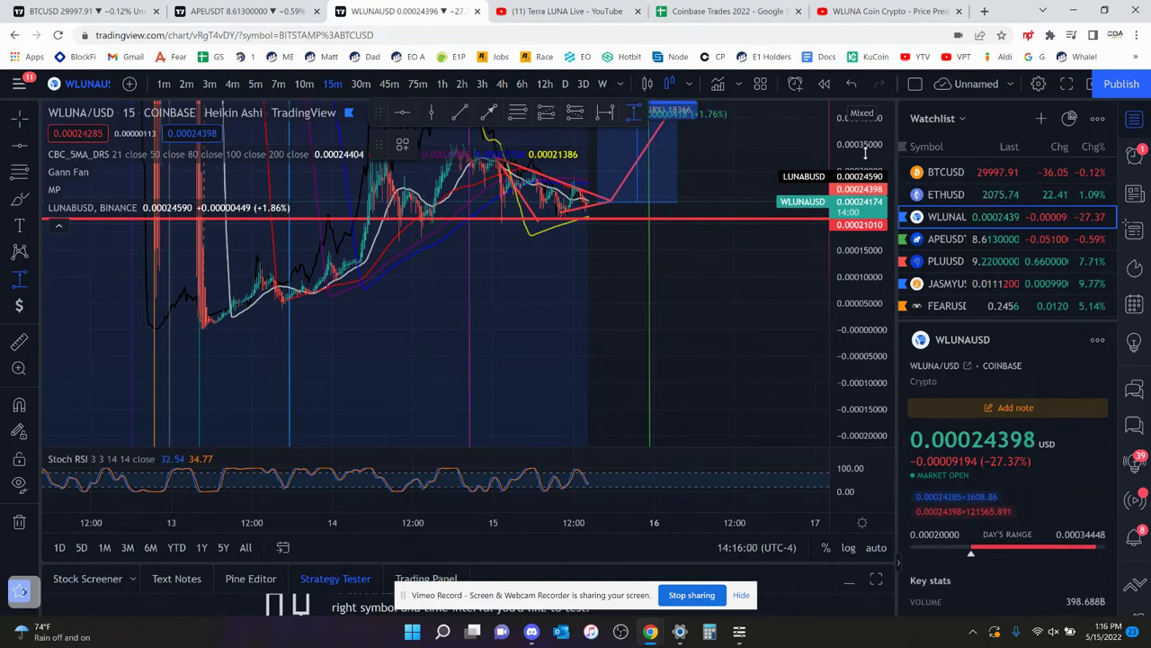
Mark a price range from about 0.00000147 at 13 May 19:45 up to about 0.00024057 at 16 May 21:30.
{"action": "left_click_drag", "start_coordinate": [865, 154], "coordinate": [833, 274]}
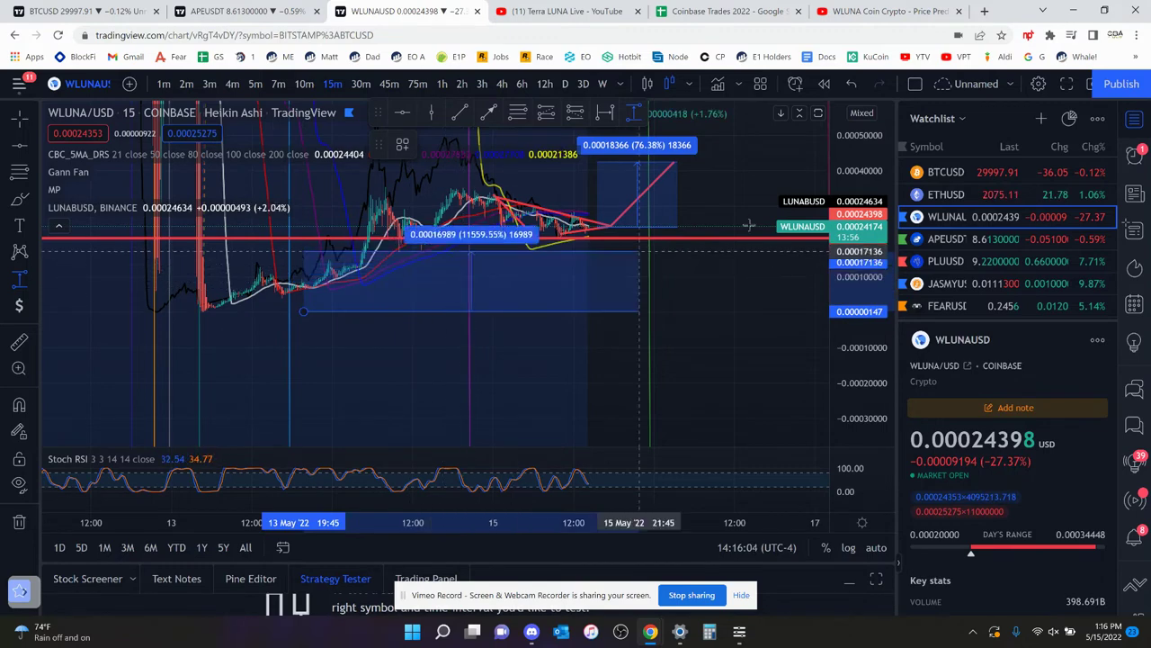
{"action": "left_click_drag", "start_coordinate": [797, 229], "coordinate": [798, 232]}
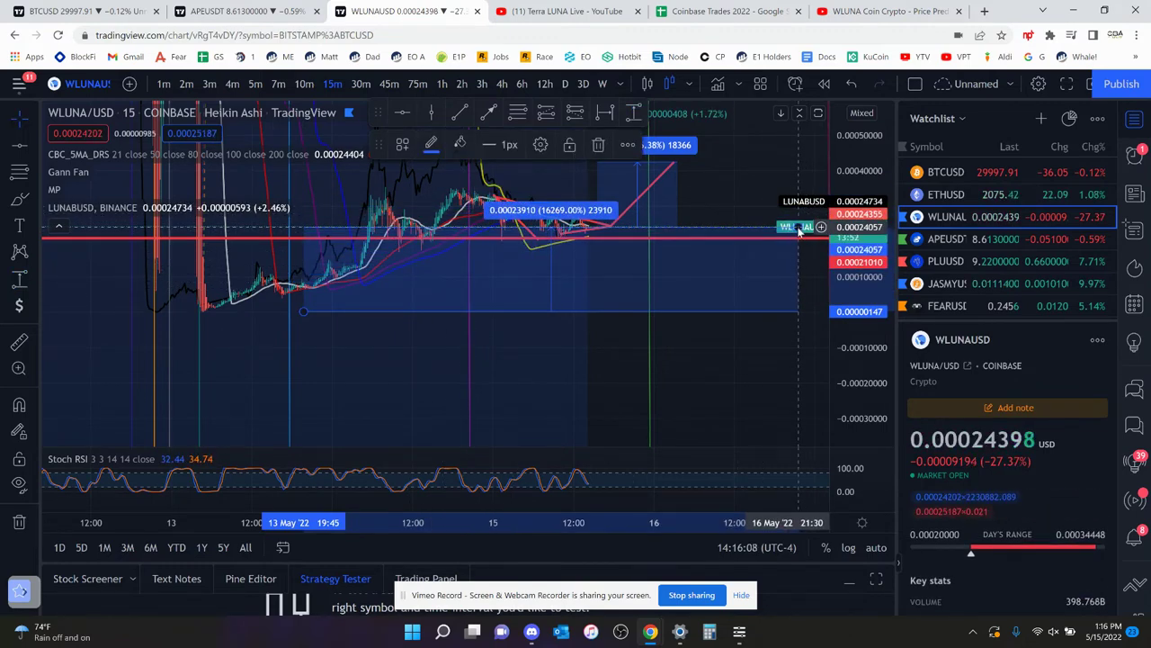
{"action": "left_click_drag", "start_coordinate": [605, 362], "coordinate": [580, 391]}
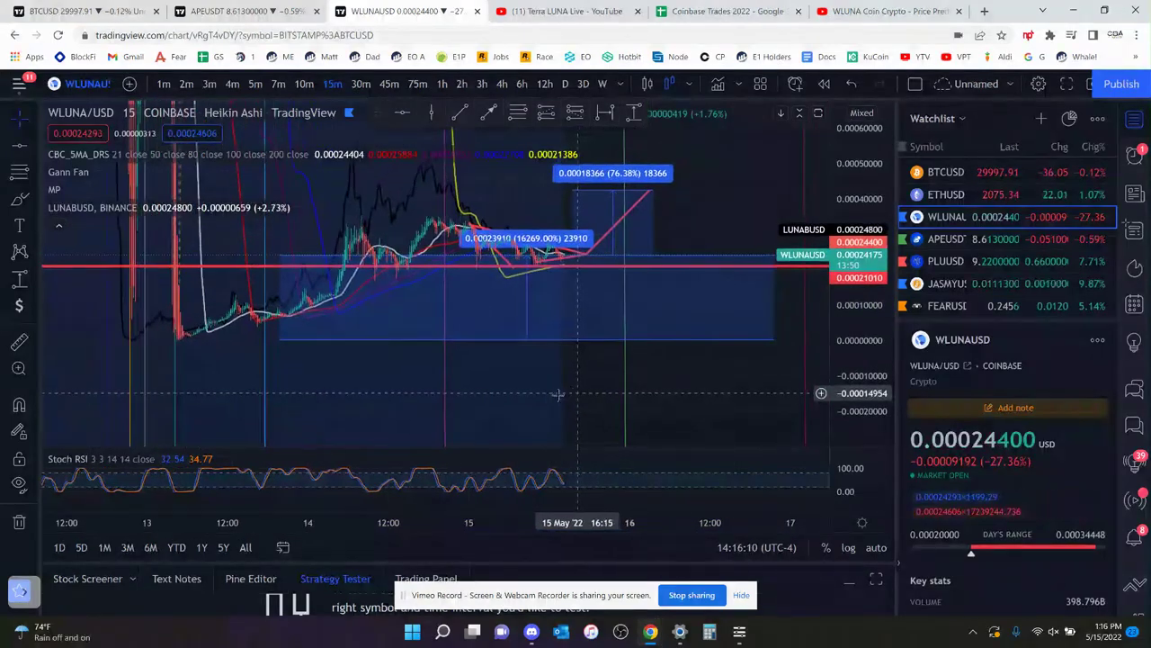
Move the long price range's starting corner back to the 12 May 20:45 low at about −0.00000051.
{"action": "left_click_drag", "start_coordinate": [500, 365], "coordinate": [590, 378]}
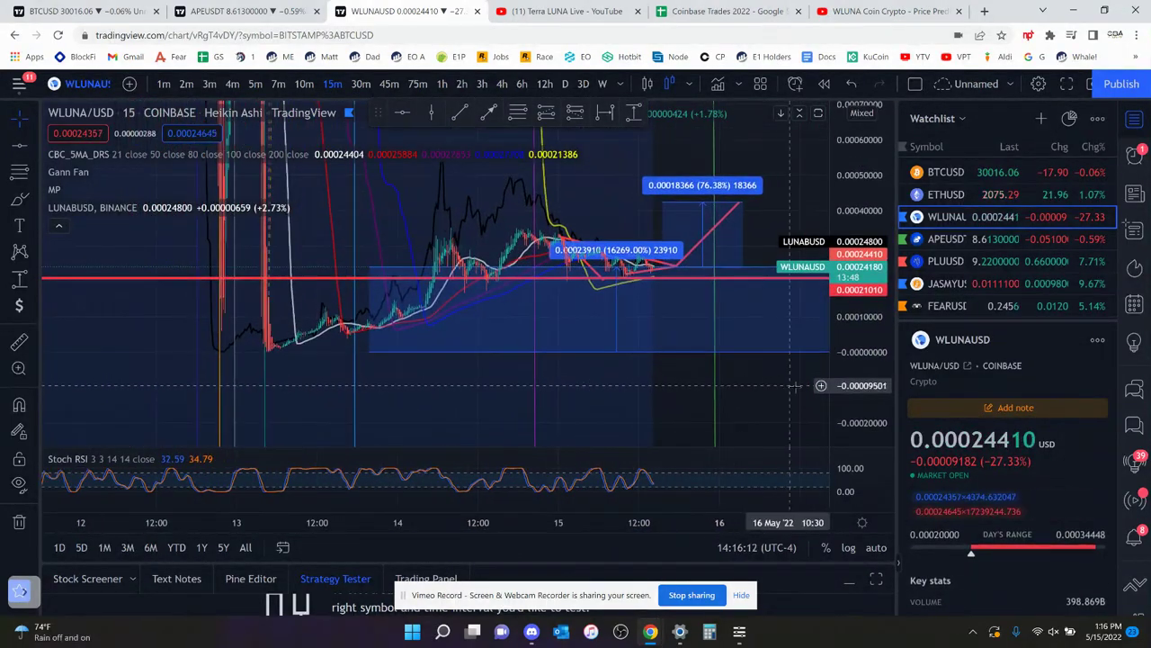
{"action": "left_click_drag", "start_coordinate": [778, 387], "coordinate": [647, 394]}
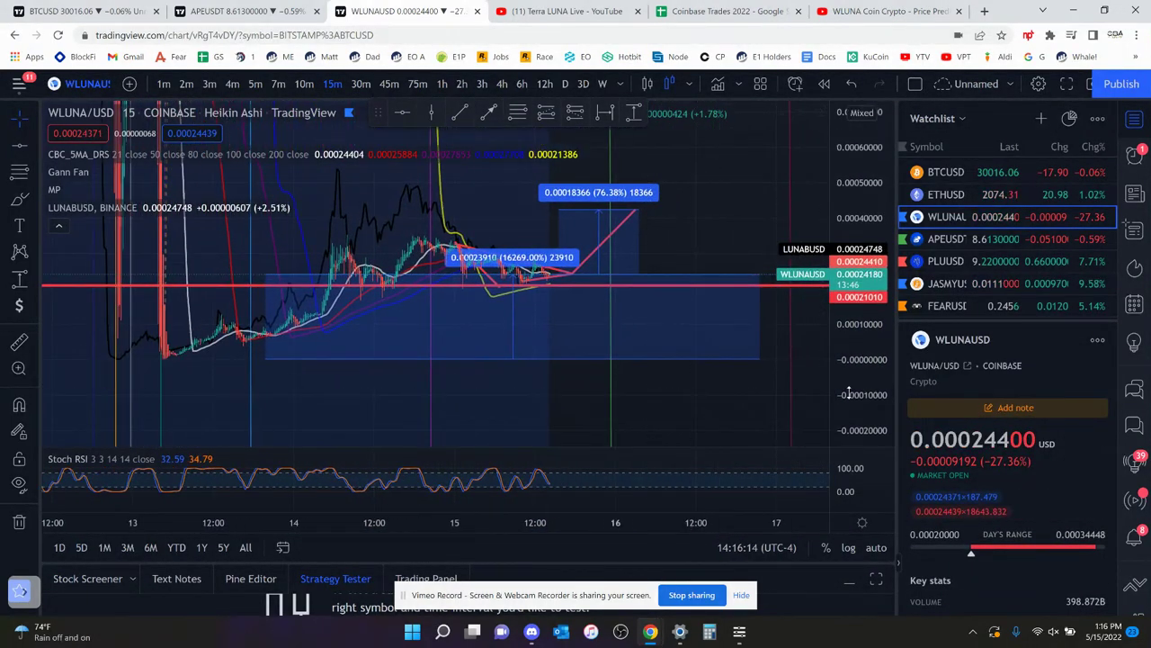
{"action": "left_click_drag", "start_coordinate": [431, 276], "coordinate": [468, 304]}
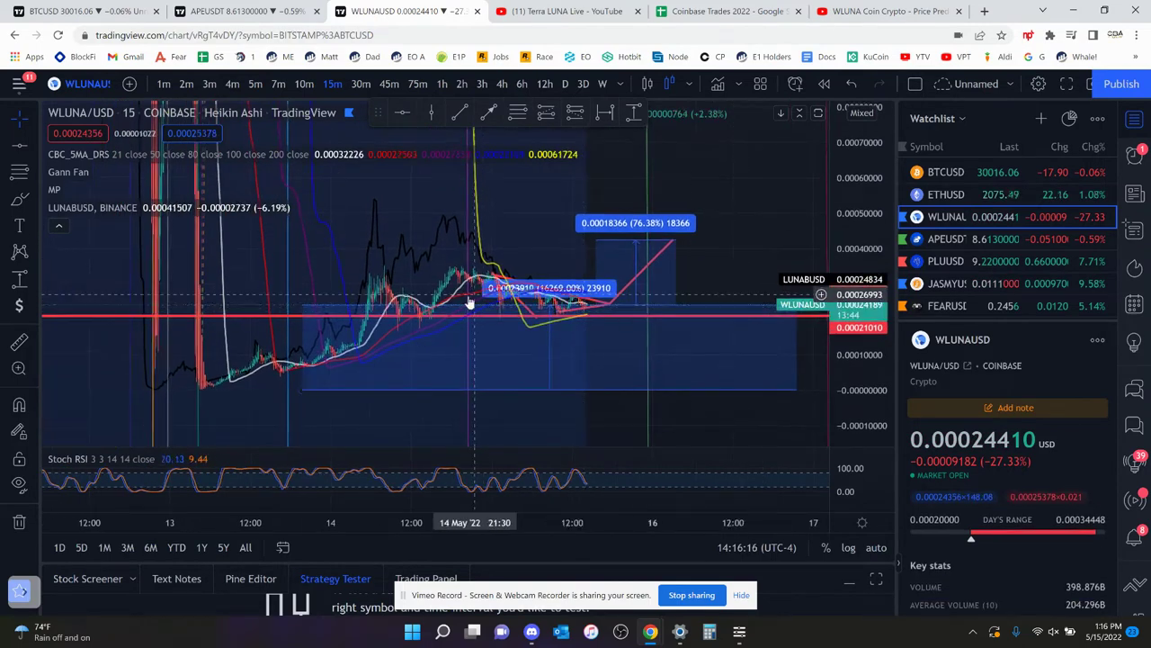
{"action": "scroll", "coordinate": [468, 302], "scroll_direction": "up", "scroll_amount": 4}
{"action": "left_click_drag", "start_coordinate": [858, 326], "coordinate": [849, 225]}
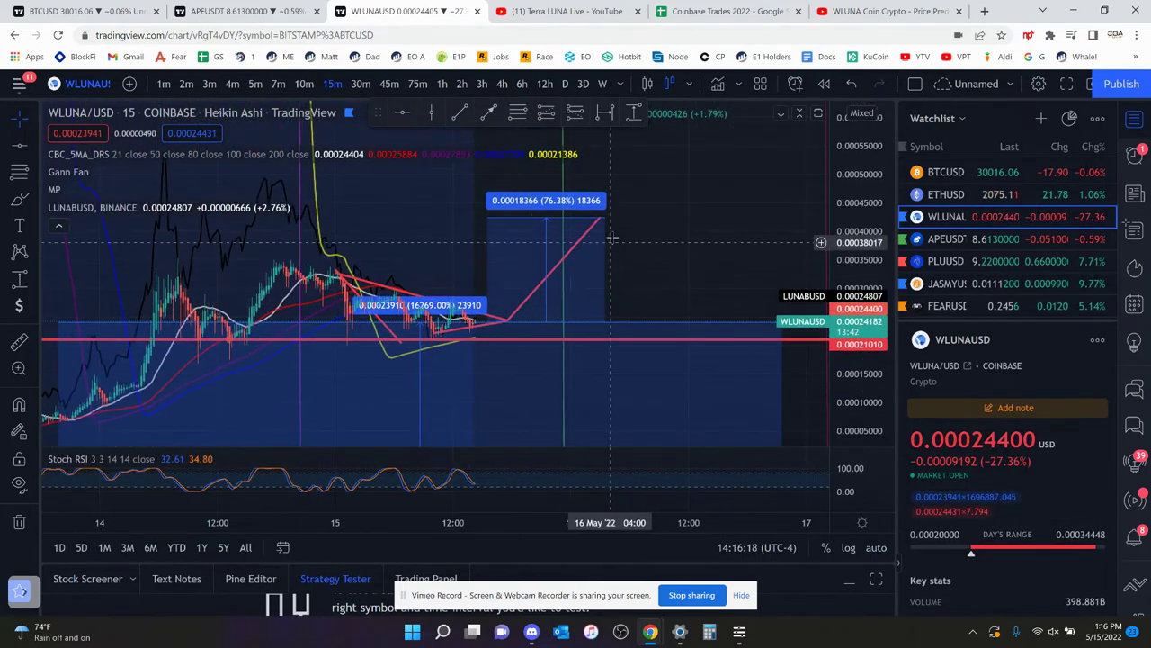
{"action": "left_click_drag", "start_coordinate": [660, 274], "coordinate": [674, 210]}
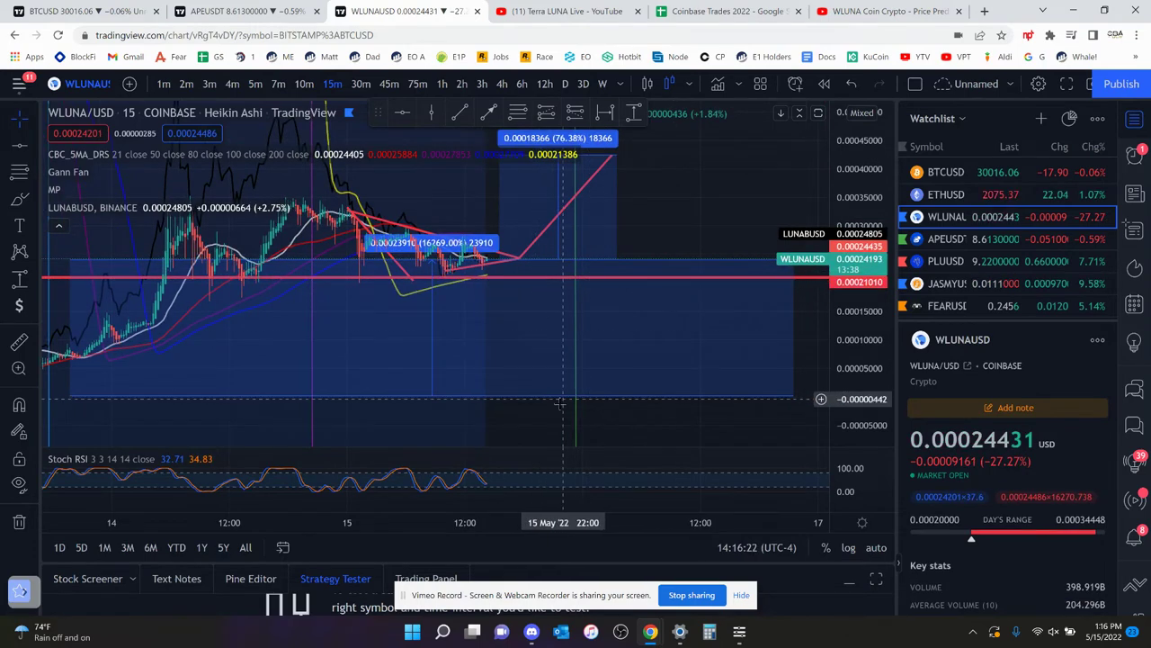
{"action": "left_click_drag", "start_coordinate": [561, 399], "coordinate": [568, 325]}
{"action": "scroll", "coordinate": [486, 378], "scroll_direction": "down", "scroll_amount": 3}
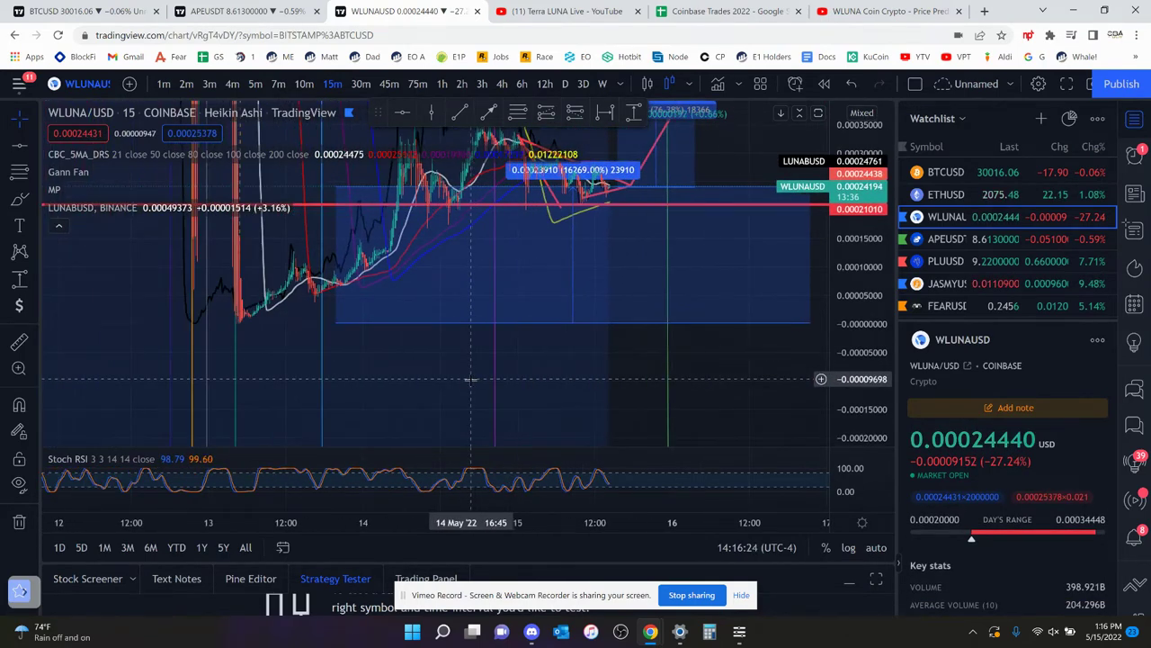
{"action": "mouse_move", "coordinate": [337, 324]}
{"action": "left_mouse_down"}
{"action": "mouse_move", "coordinate": [256, 338]}
{"action": "mouse_move", "coordinate": [187, 329]}
{"action": "left_mouse_up"}
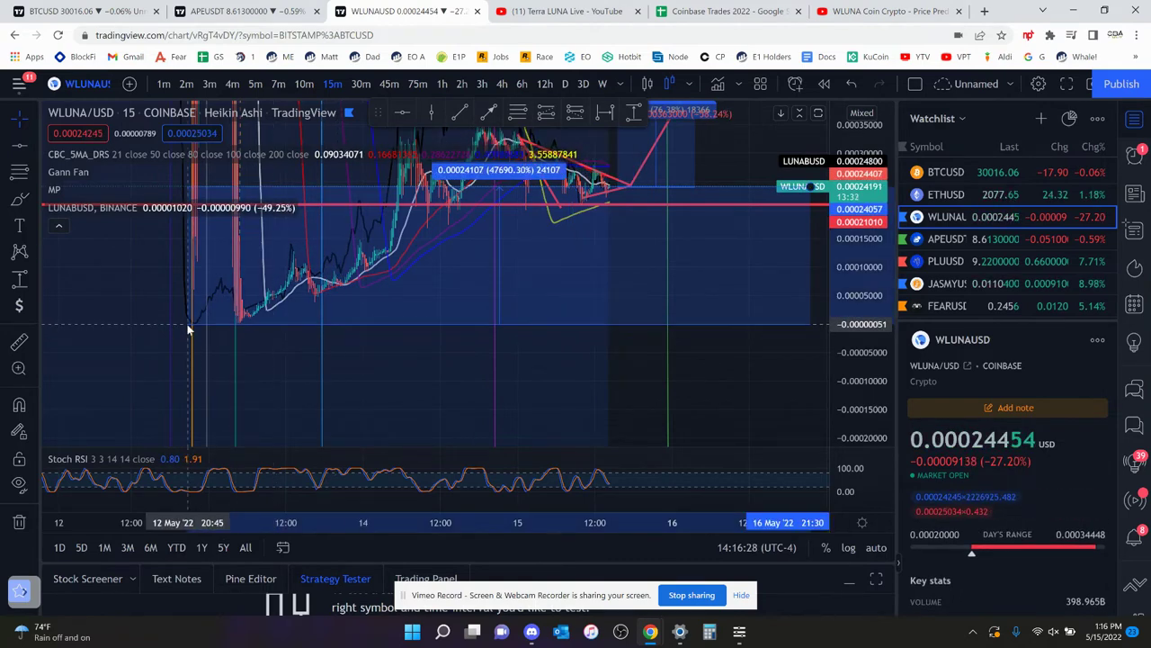
Examine the triangle, the projected breakout and the horizontal support line in relation to the current price and earlier lows.
{"action": "left_click_drag", "start_coordinate": [506, 353], "coordinate": [500, 373]}
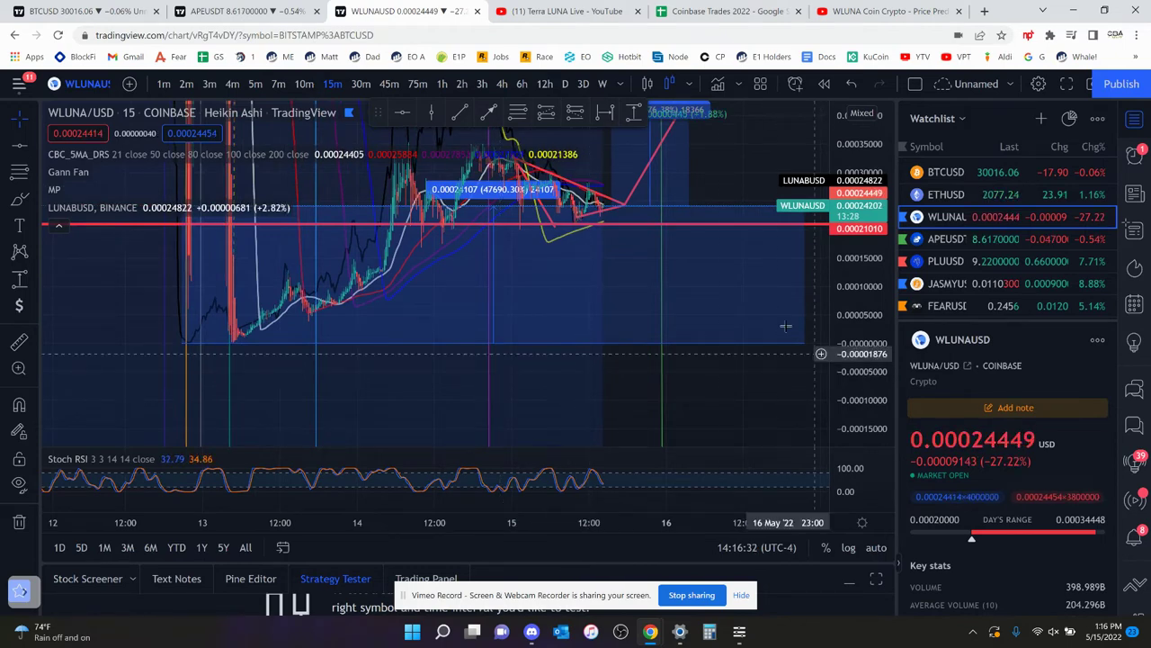
{"action": "scroll", "coordinate": [751, 297], "scroll_direction": "up", "scroll_amount": 5}
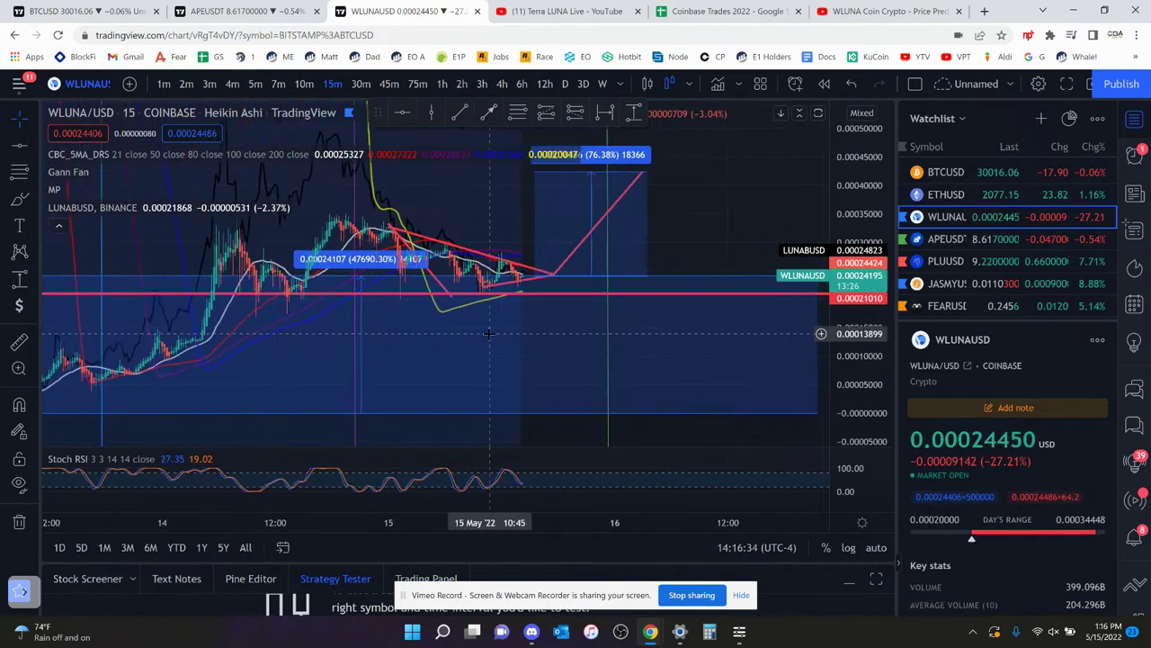
{"action": "left_click_drag", "start_coordinate": [862, 336], "coordinate": [855, 279]}
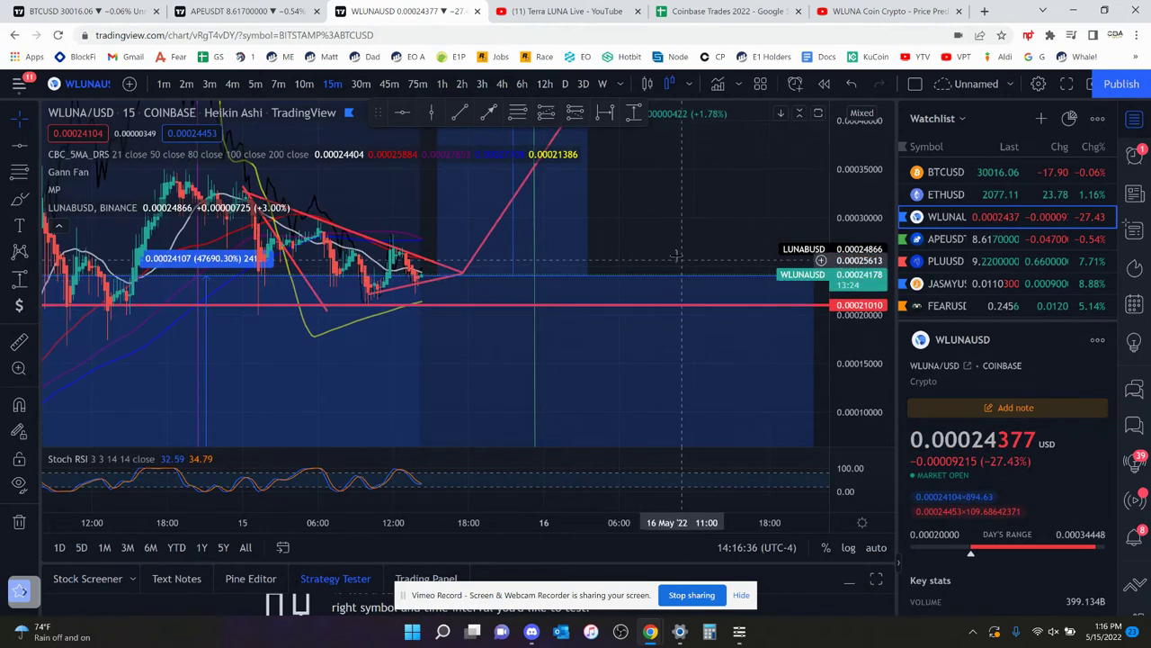
{"action": "left_click_drag", "start_coordinate": [676, 256], "coordinate": [753, 250]}
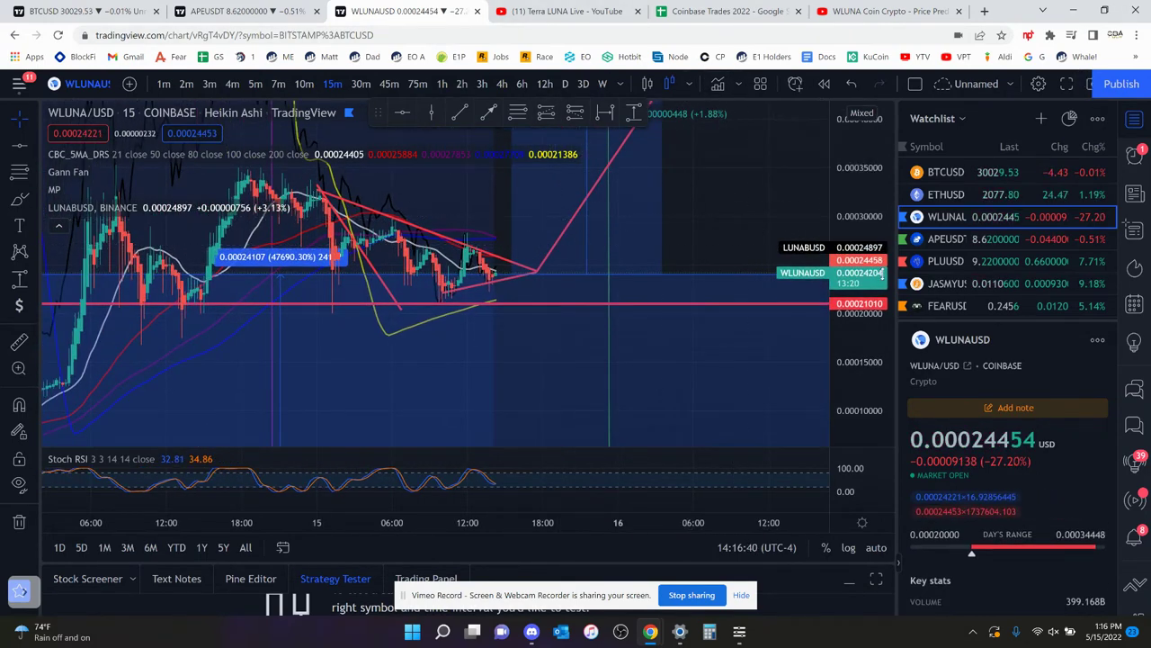
{"action": "left_click_drag", "start_coordinate": [750, 233], "coordinate": [799, 259]}
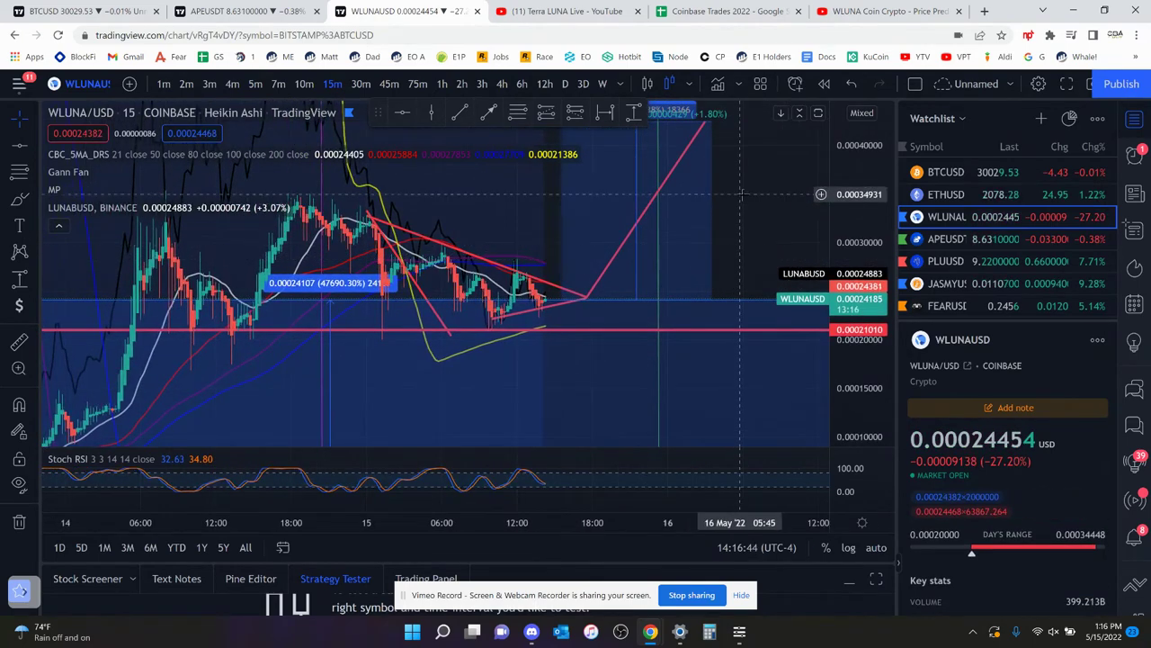
{"action": "left_click_drag", "start_coordinate": [782, 224], "coordinate": [690, 193]}
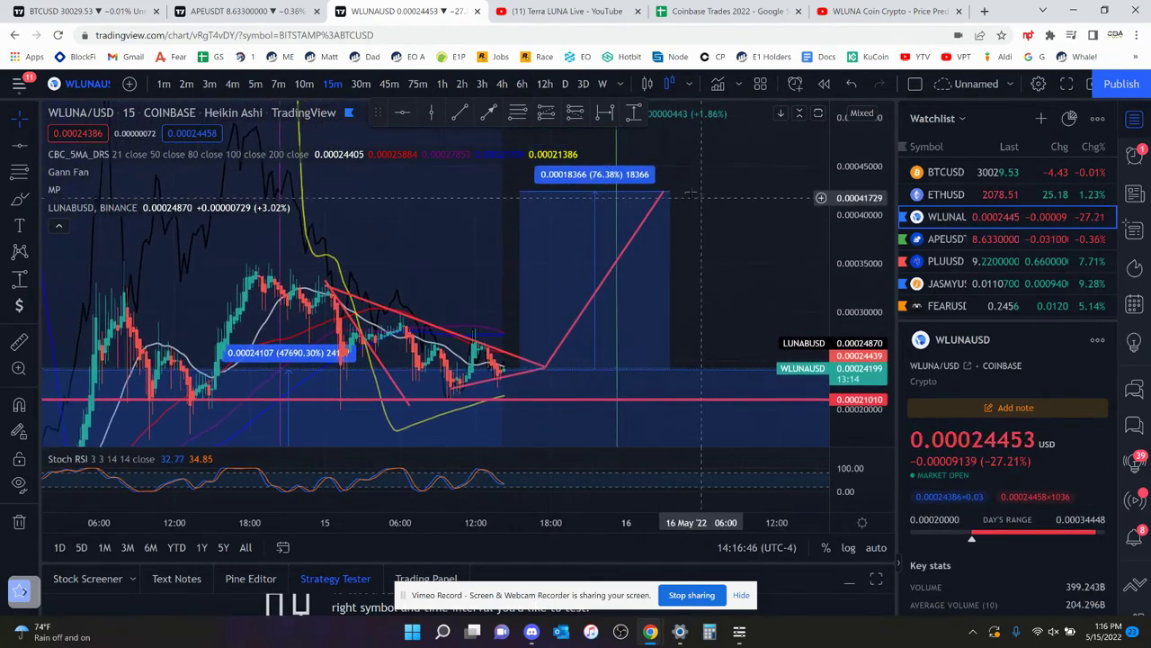
{"action": "left_click_drag", "start_coordinate": [531, 390], "coordinate": [544, 285]}
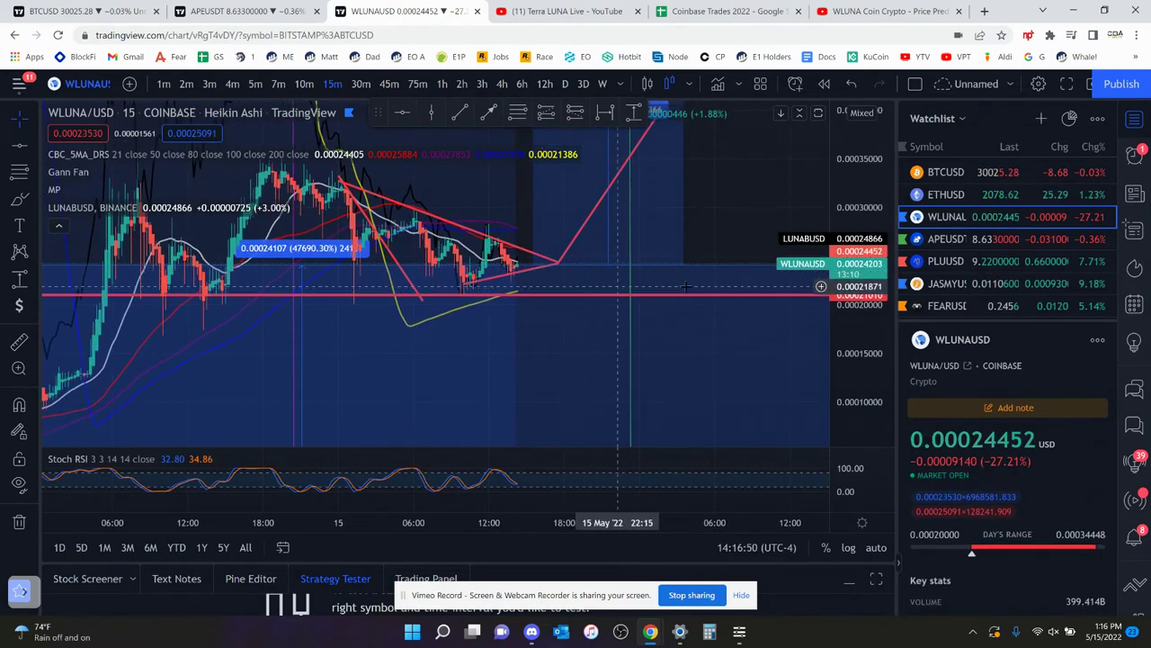
{"action": "scroll", "coordinate": [684, 320], "scroll_direction": "down", "scroll_amount": 5}
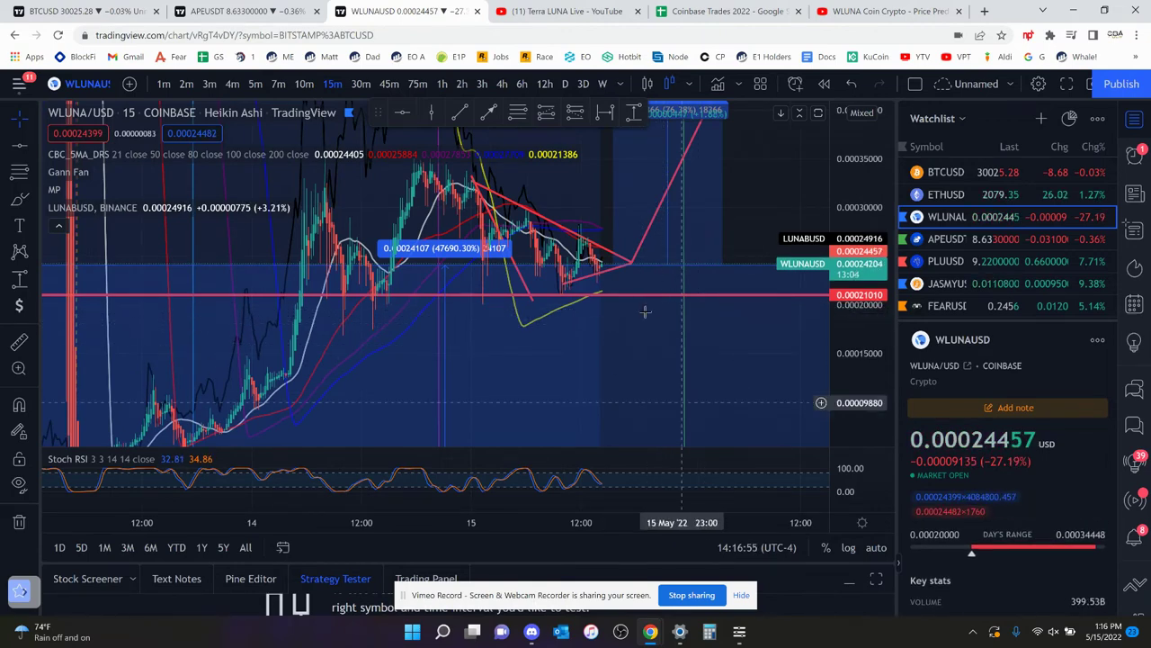
{"action": "left_click_drag", "start_coordinate": [855, 218], "coordinate": [859, 270]}
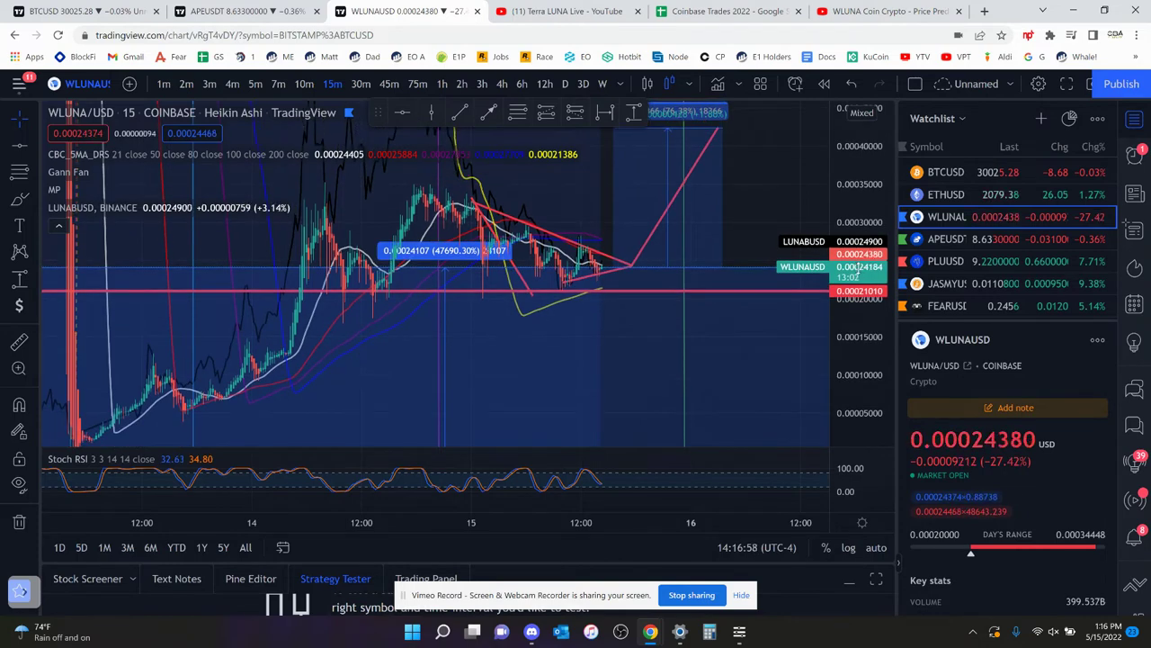